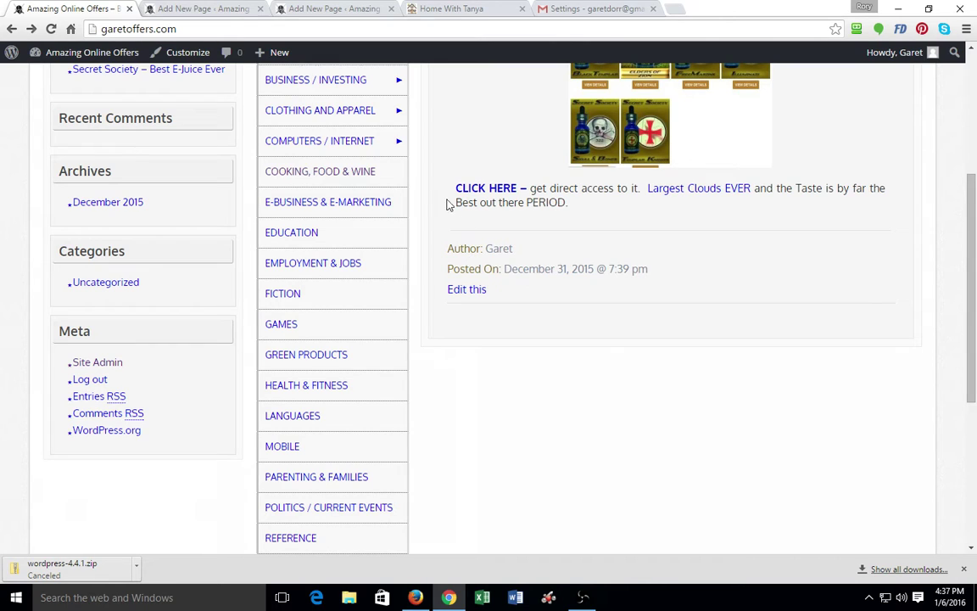
# Open the COOKING, FOOD & WINE category page and review its five article links.
pyautogui.click(319, 175)
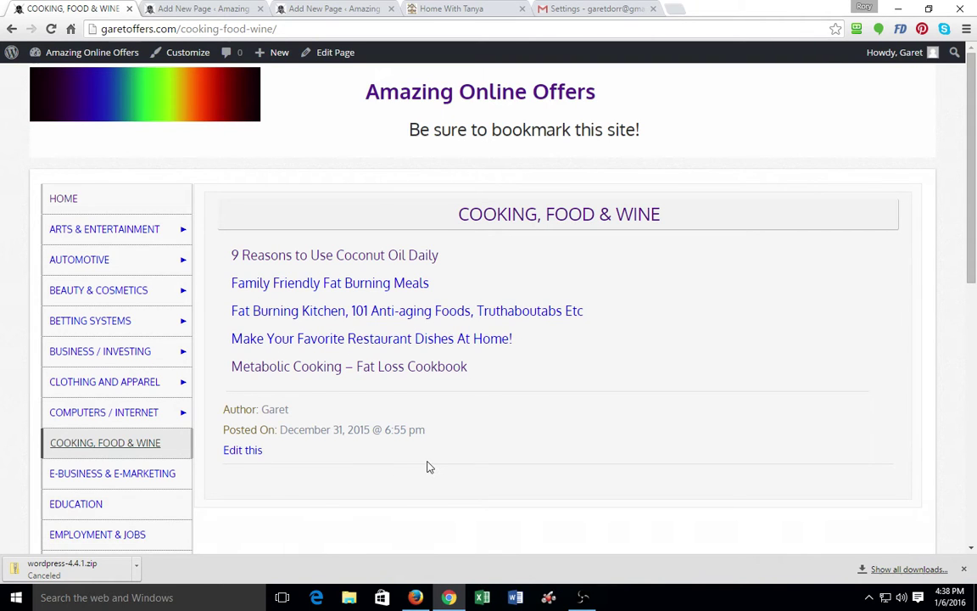
pyautogui.scroll(-1, 430, 470)
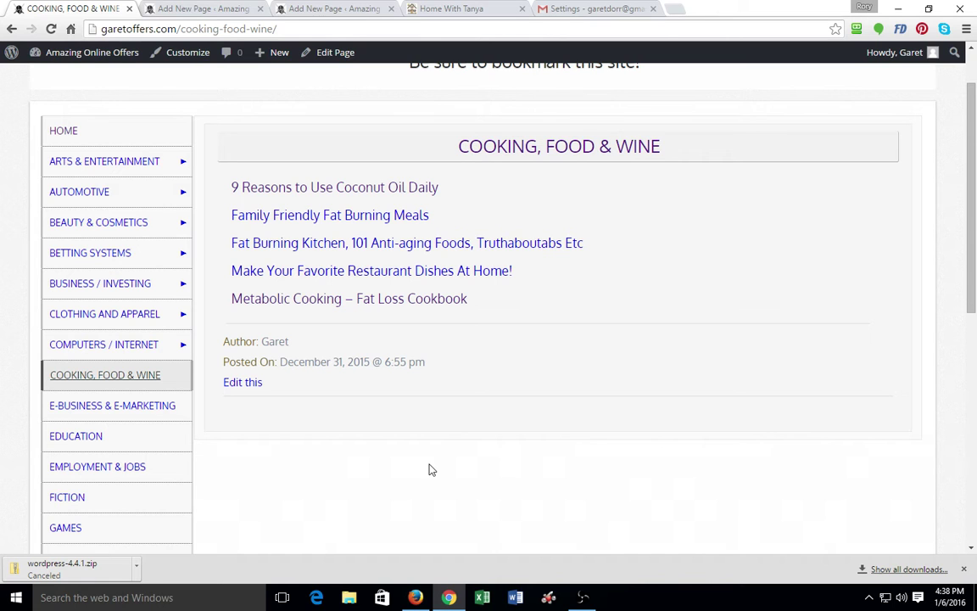
pyautogui.scroll(-2, 414, 472)
pyautogui.scroll(-1, 414, 471)
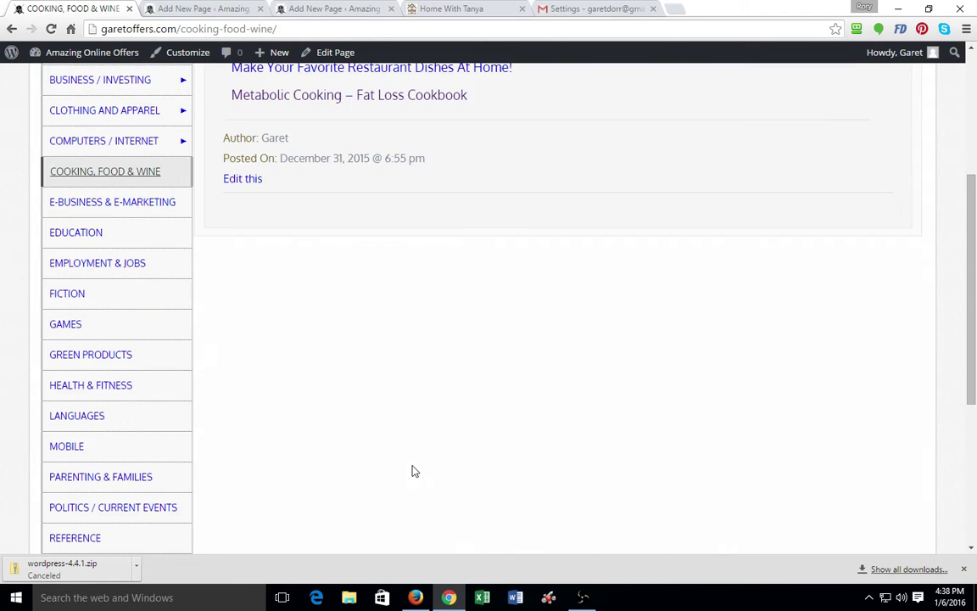
pyautogui.scroll(4, 414, 471)
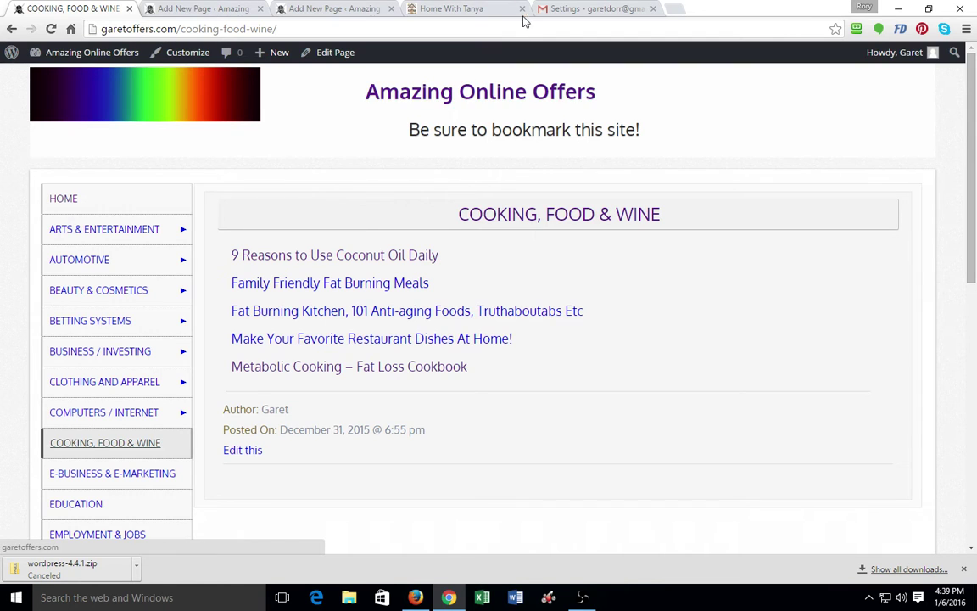
# Copy the '9 Reasons to Use Coconut Oil Daily' article title into the new page's title.
pyautogui.click(450, 9)
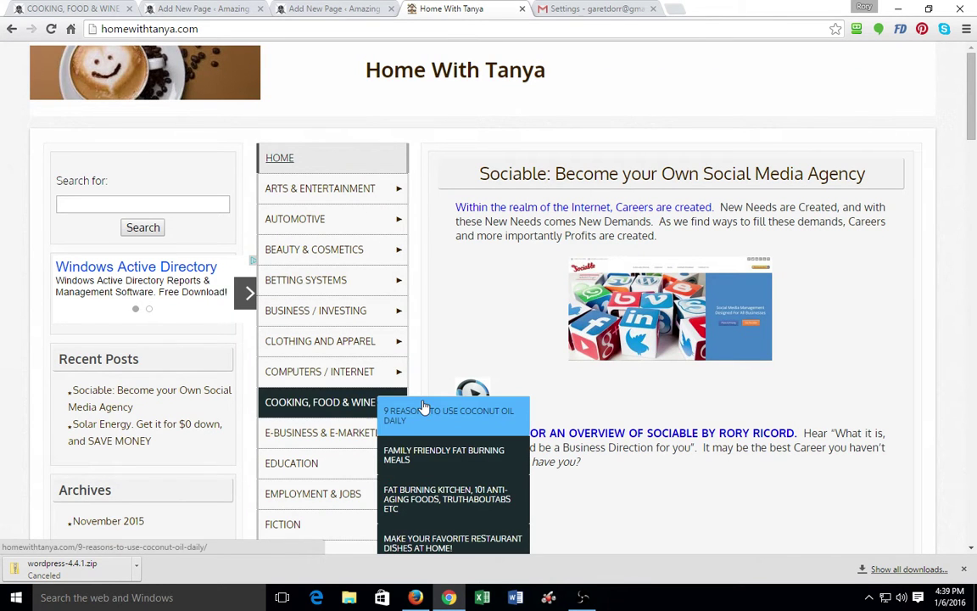
pyautogui.click(422, 413)
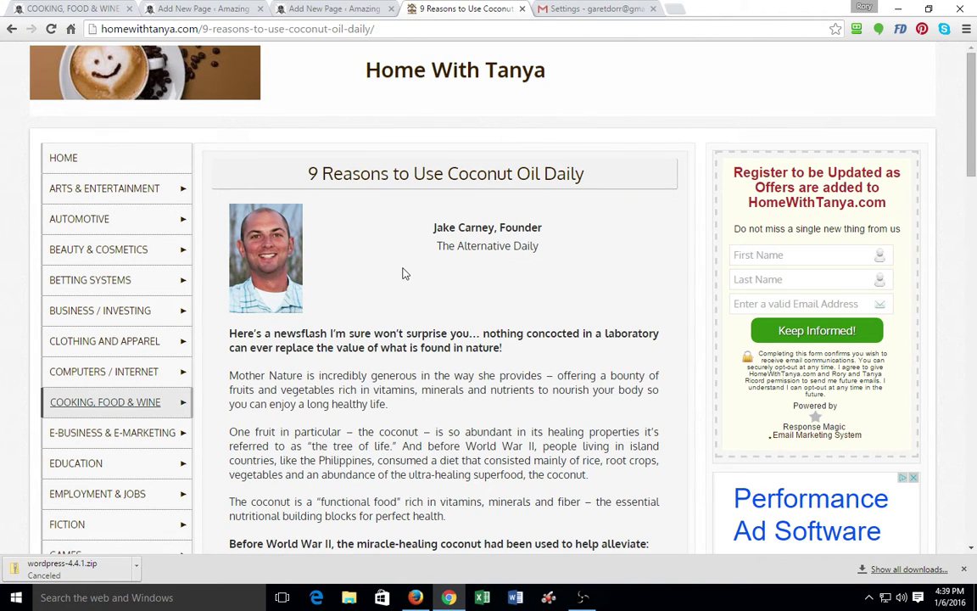
pyautogui.moveTo(594, 174); pyautogui.dragTo(309, 192)
pyautogui.hotkey('ctrl', 'c')
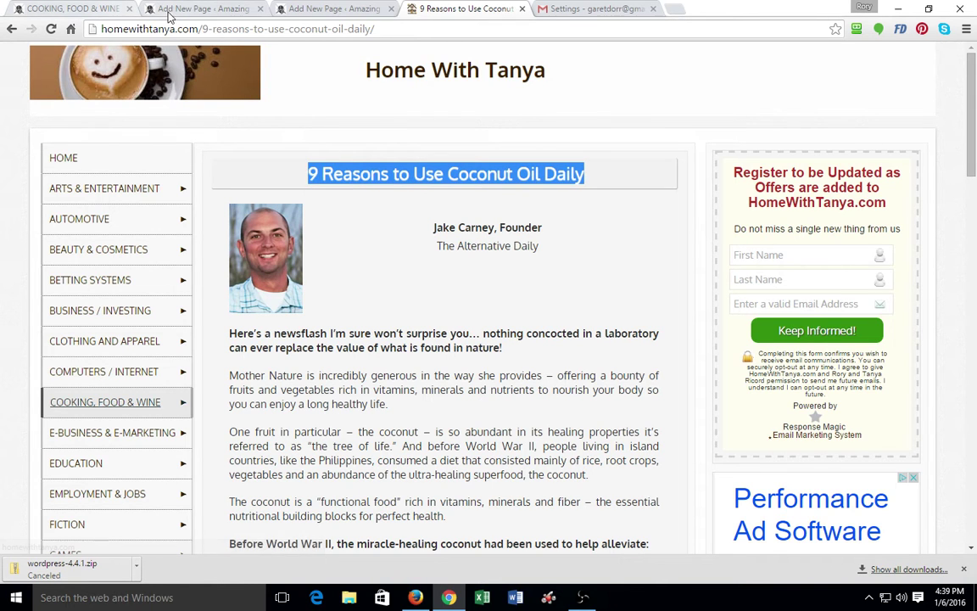
pyautogui.click(169, 11)
pyautogui.click(231, 192)
pyautogui.hotkey('ctrl', 'v')
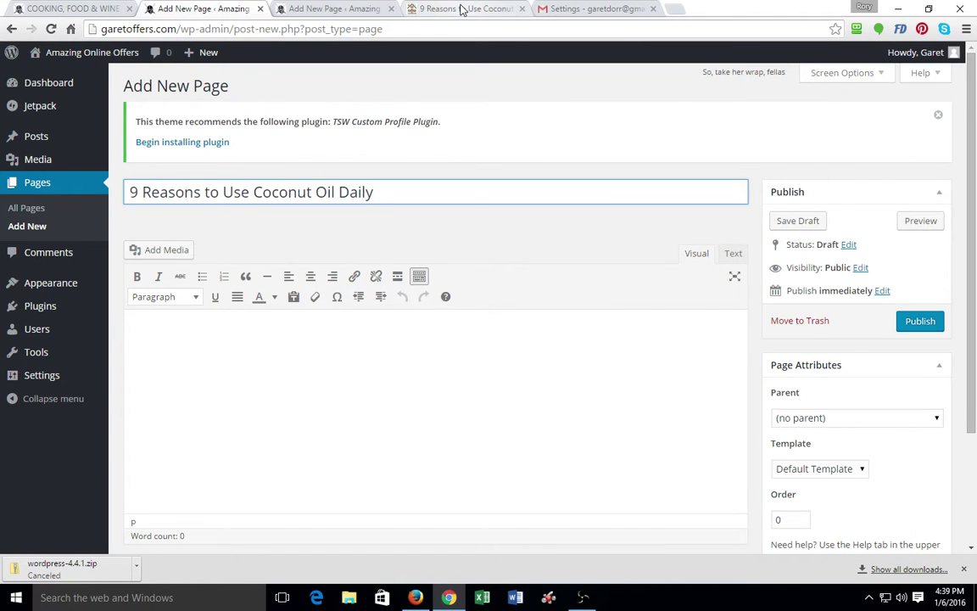
# Select the coconut oil article body down to the details link.
pyautogui.click(462, 9)
pyautogui.click(349, 198)
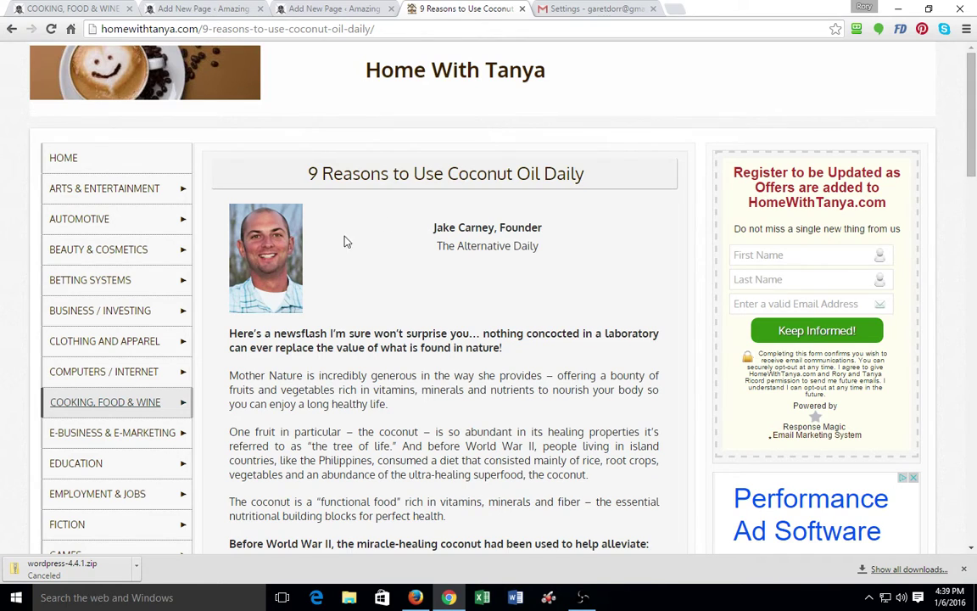
pyautogui.moveTo(204, 208)
pyautogui.mouseDown()
pyautogui.moveTo(391, 580)
pyautogui.moveTo(576, 365)
pyautogui.moveTo(569, 370)
pyautogui.mouseUp()
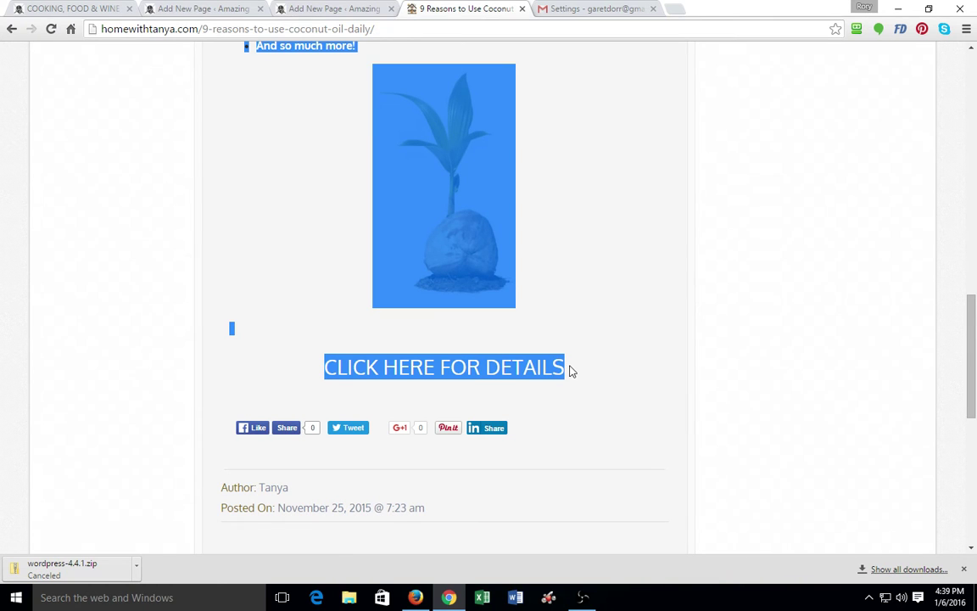
# Paste the coconut oil article, from the Jake Carney byline to CLICK HERE FOR DETAILS, into the page body.
pyautogui.click(204, 9)
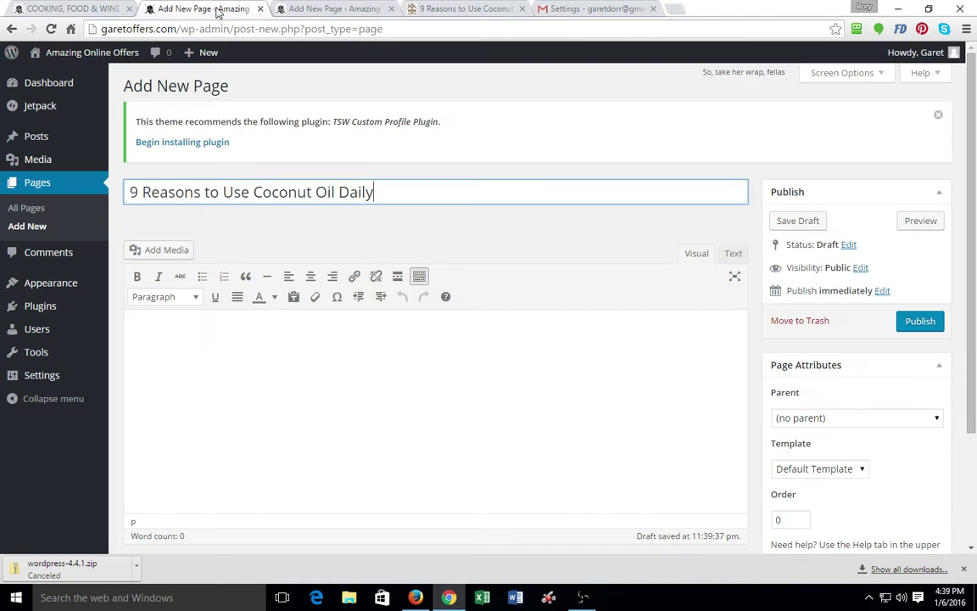
pyautogui.click(253, 332)
pyautogui.hotkey('ctrl', 'v')
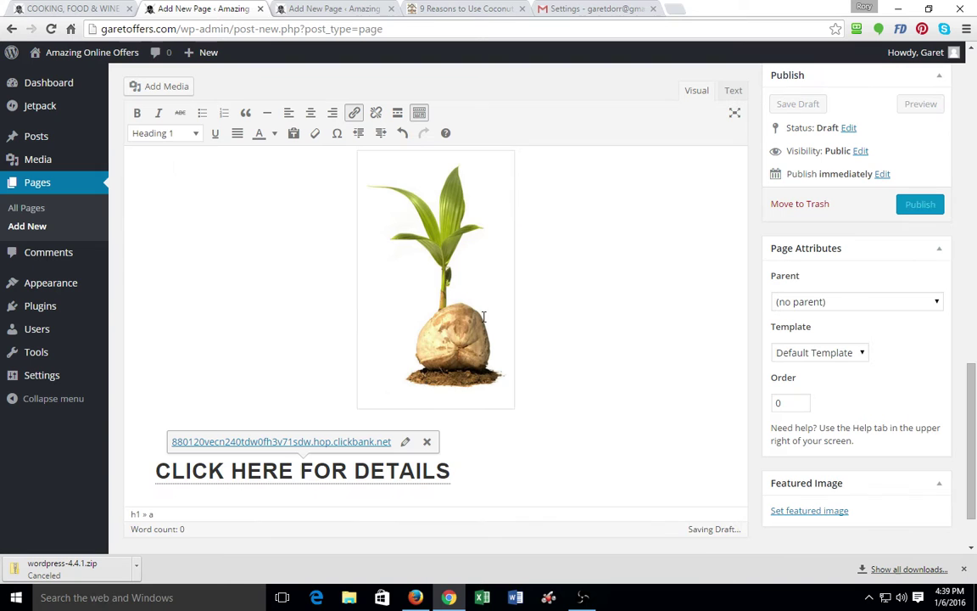
pyautogui.scroll(5, 630, 460)
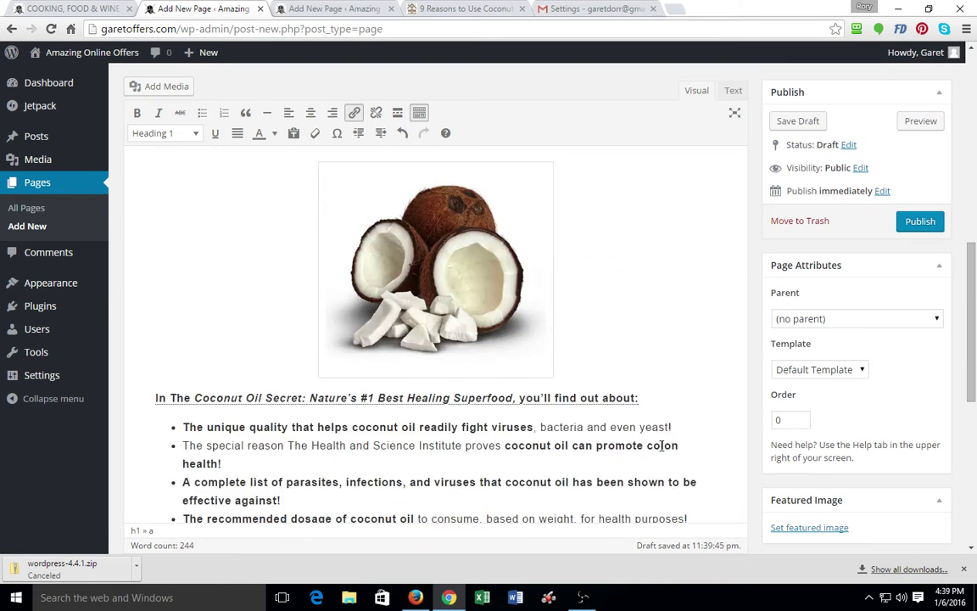
pyautogui.scroll(5, 661, 445)
pyautogui.scroll(2, 661, 445)
pyautogui.click(376, 337)
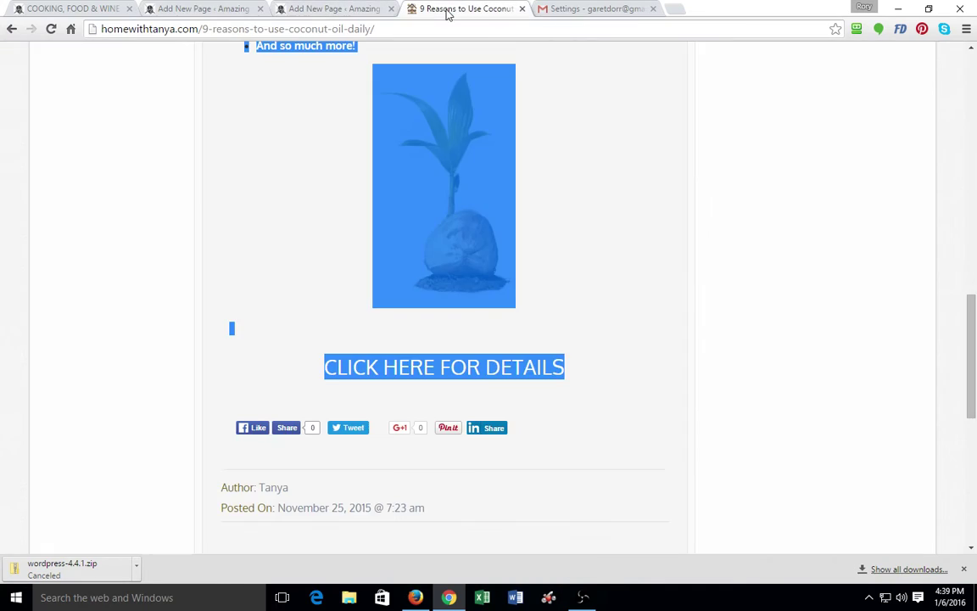
# Check where the source article's author photo links, then reselect the top of the article.
pyautogui.click(433, 10)
pyautogui.scroll(5, 500, 80)
pyautogui.scroll(5, 591, 262)
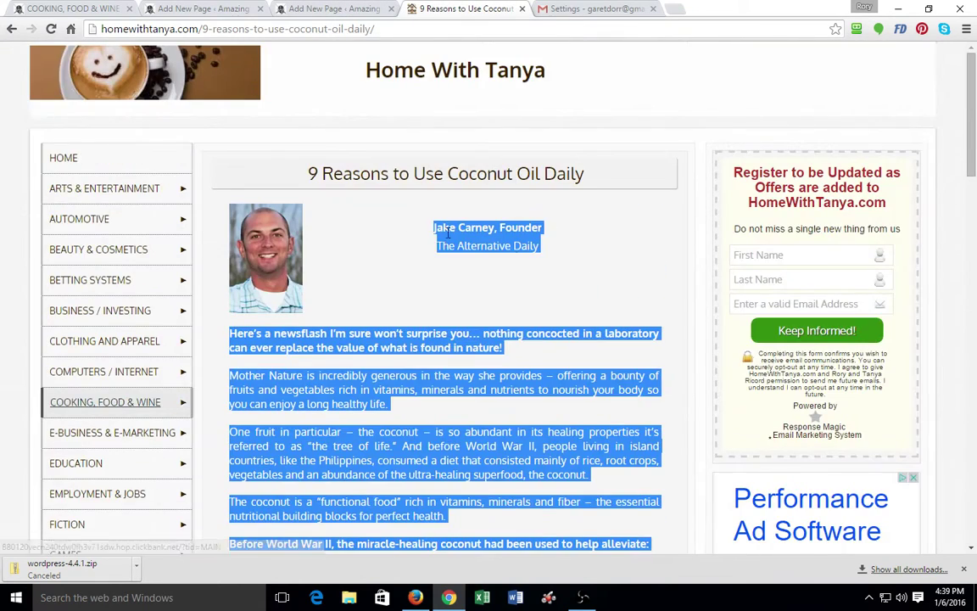
pyautogui.click(279, 256)
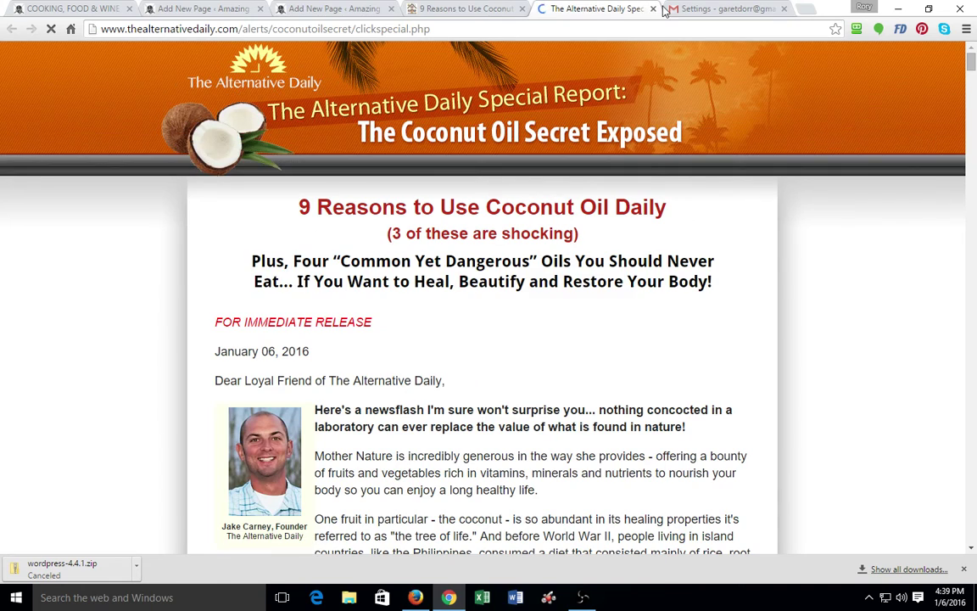
pyautogui.click(653, 8)
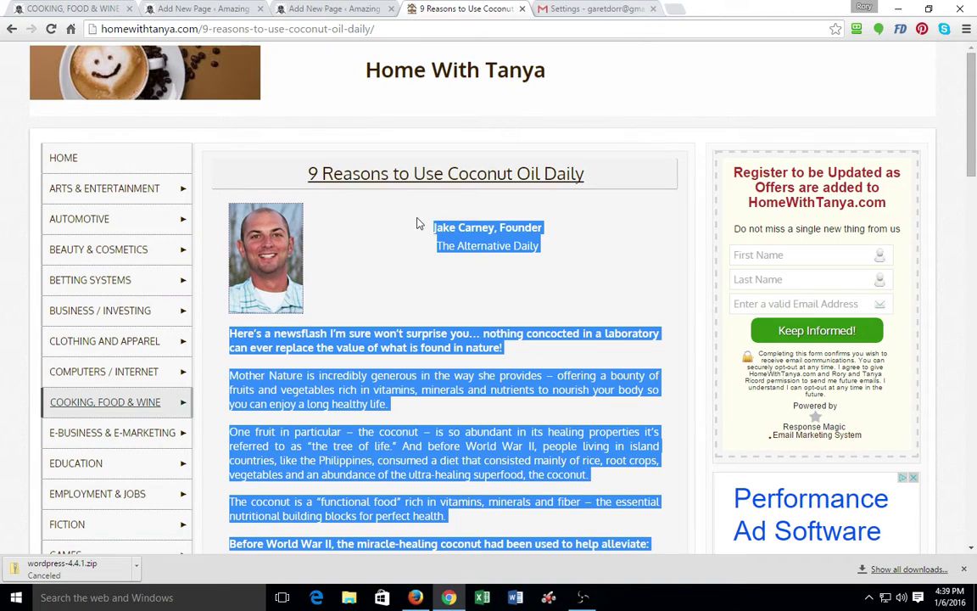
pyautogui.rightClick(258, 254)
pyautogui.click(350, 227)
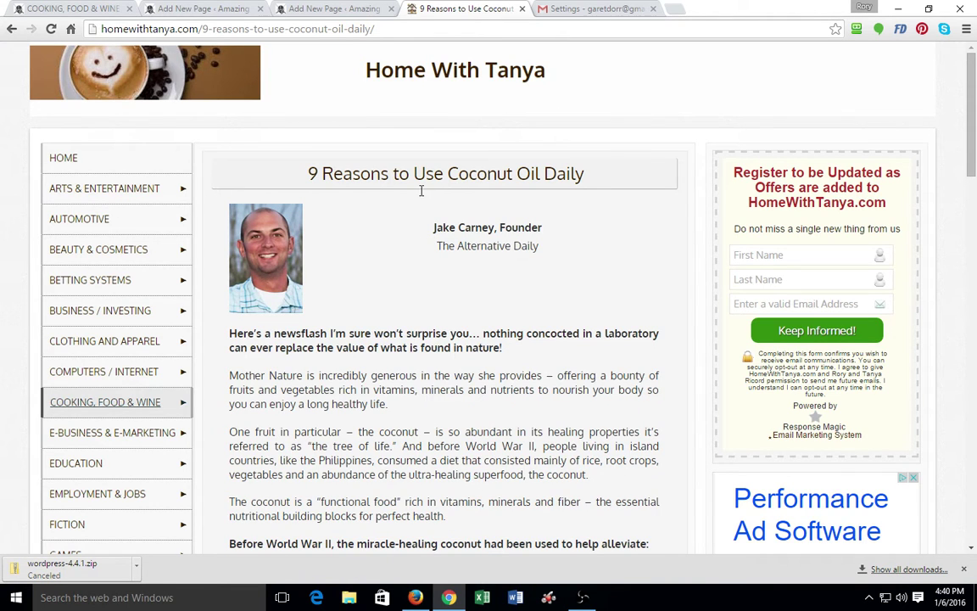
pyautogui.moveTo(421, 191); pyautogui.dragTo(217, 212)
# Copy the whole coconut oil article again, including the author photo.
pyautogui.click(203, 12)
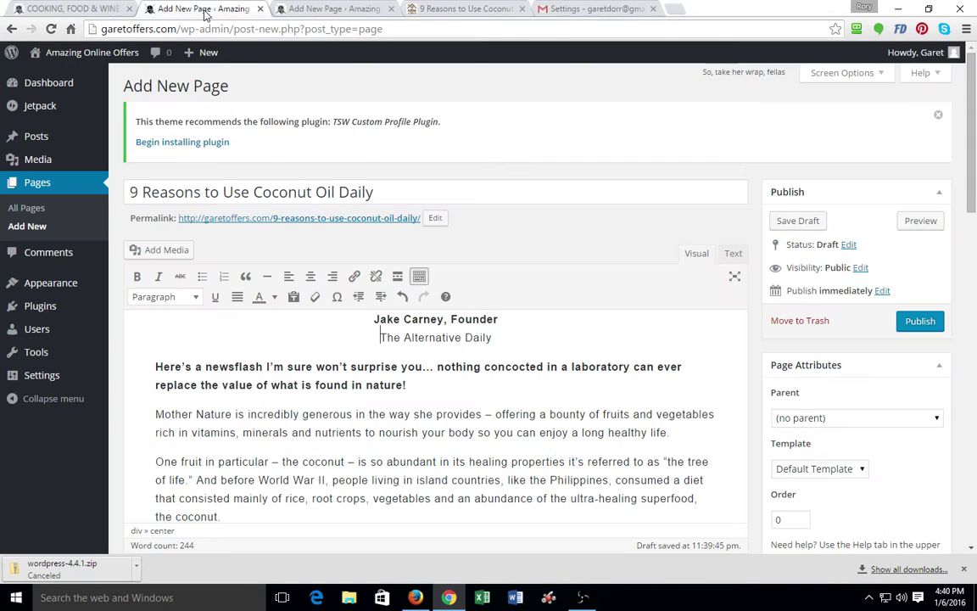
pyautogui.click(372, 319)
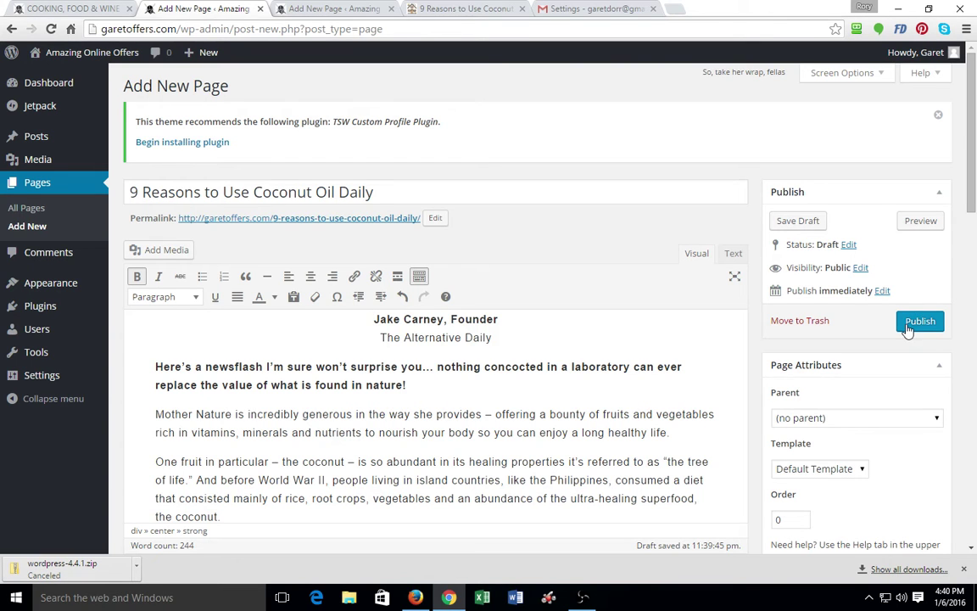
pyautogui.click(465, 9)
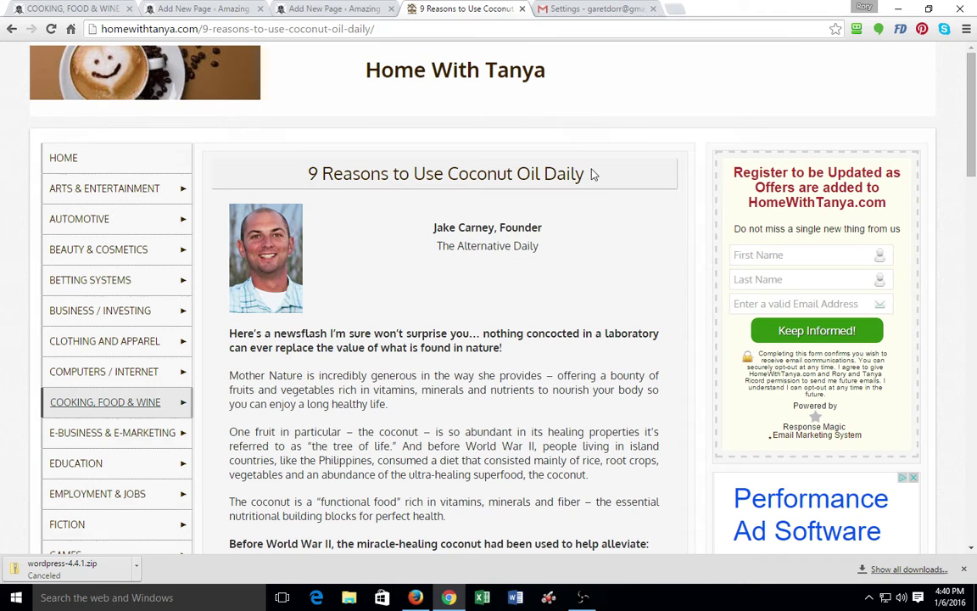
pyautogui.moveTo(633, 218); pyautogui.dragTo(643, 279)
pyautogui.scroll(-10, 644, 279)
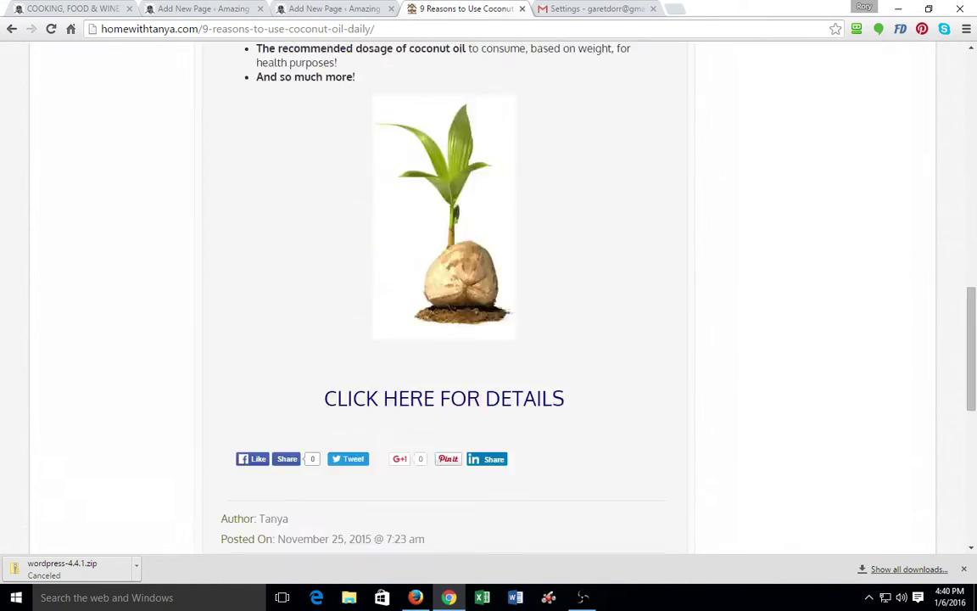
pyautogui.scroll(-5, 637, 332)
pyautogui.moveTo(637, 332)
pyautogui.mouseDown()
pyautogui.moveTo(623, 217)
pyautogui.moveTo(593, 298)
pyautogui.mouseUp()
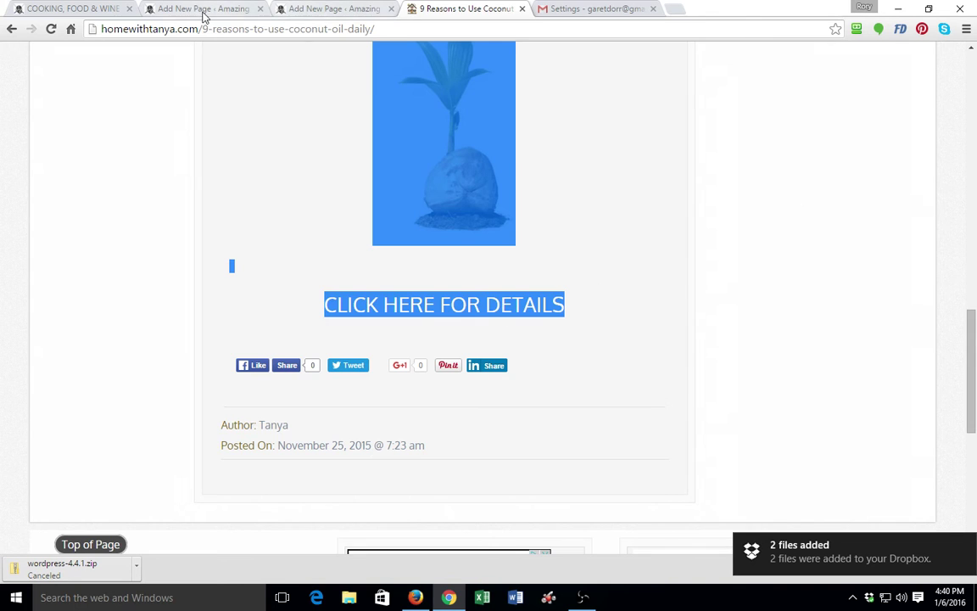
# Replace the page body with the recopied article and publish the coconut oil page.
pyautogui.click(203, 8)
pyautogui.click(247, 330)
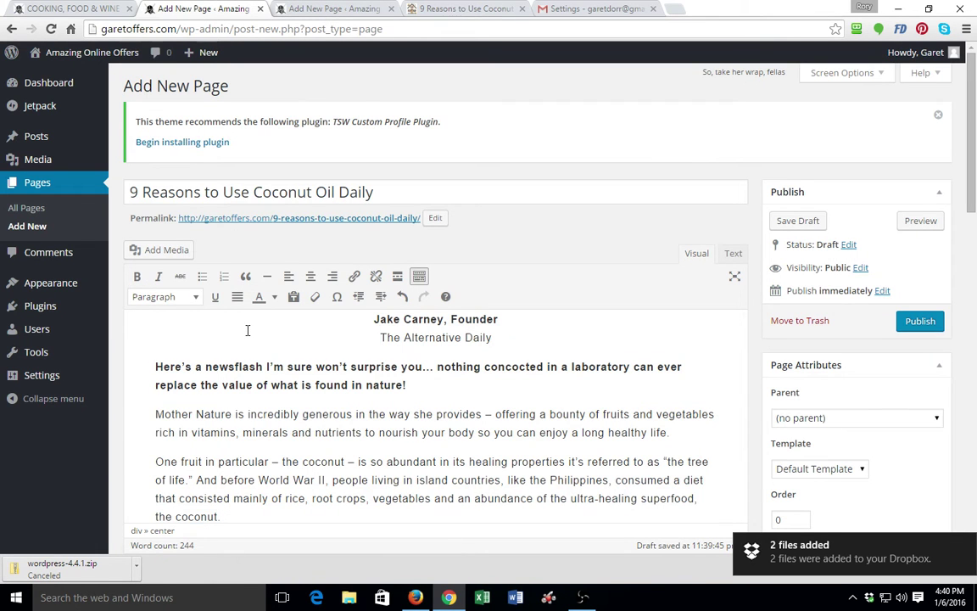
pyautogui.hotkey('ctrl', 'a')
pyautogui.hotkey('ctrl', 'v')
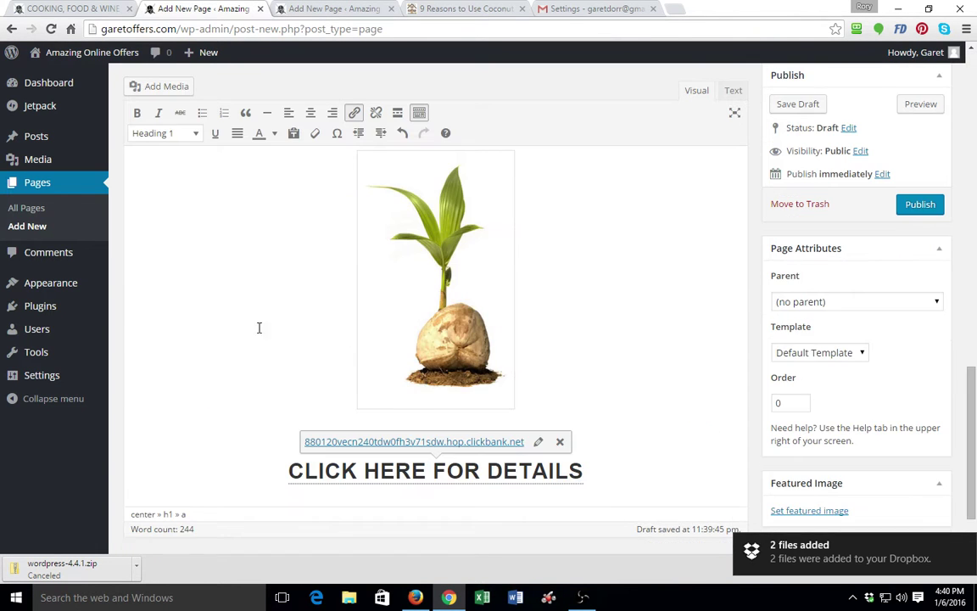
pyautogui.scroll(5, 392, 264)
pyautogui.scroll(5, 391, 263)
pyautogui.scroll(3, 392, 263)
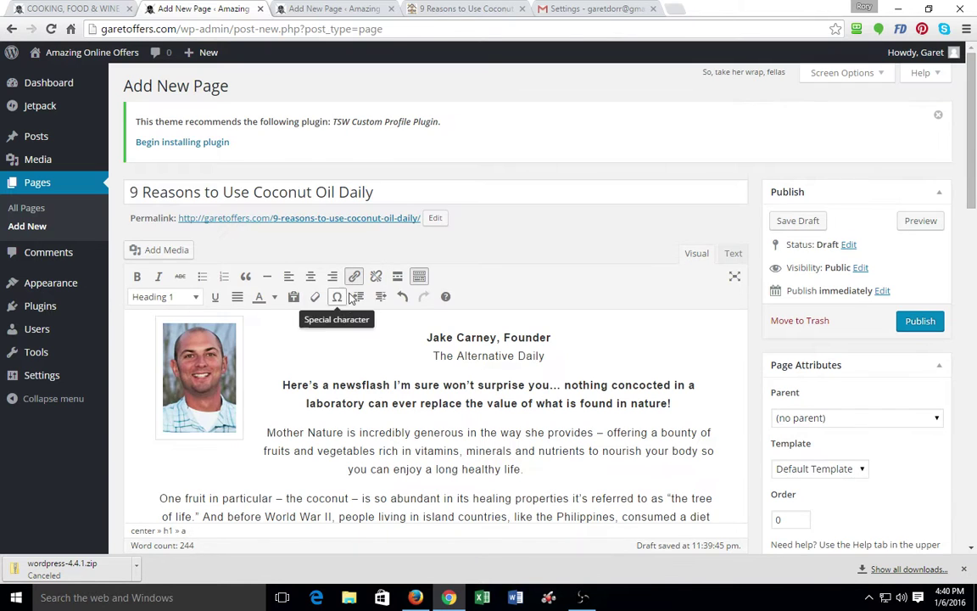
pyautogui.click(916, 323)
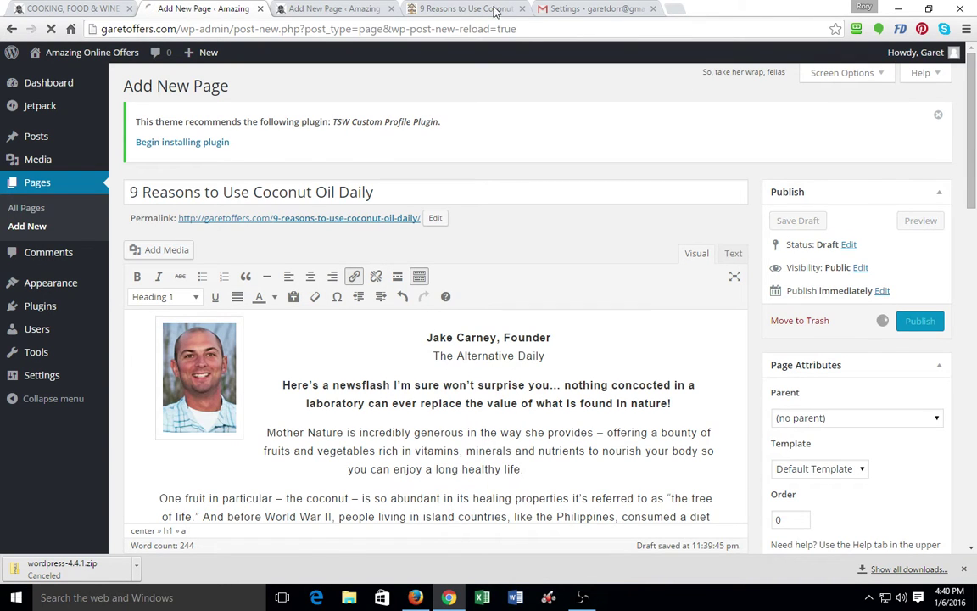
pyautogui.click(340, 9)
# Paste the Family Friendly Fat Burning Meals article title into the new page draft.
pyautogui.click(454, 8)
pyautogui.scroll(5, 451, 109)
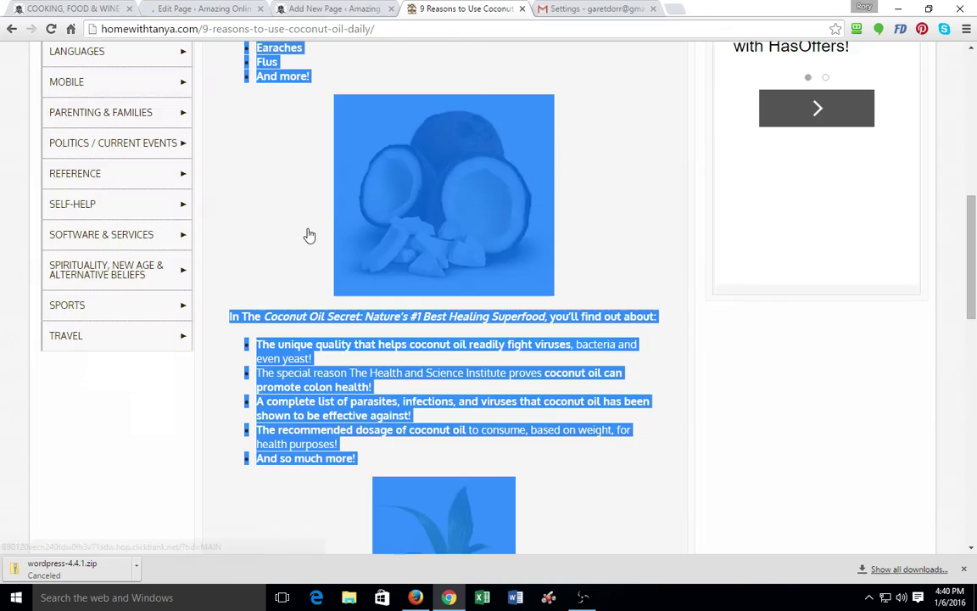
pyautogui.scroll(5, 305, 233)
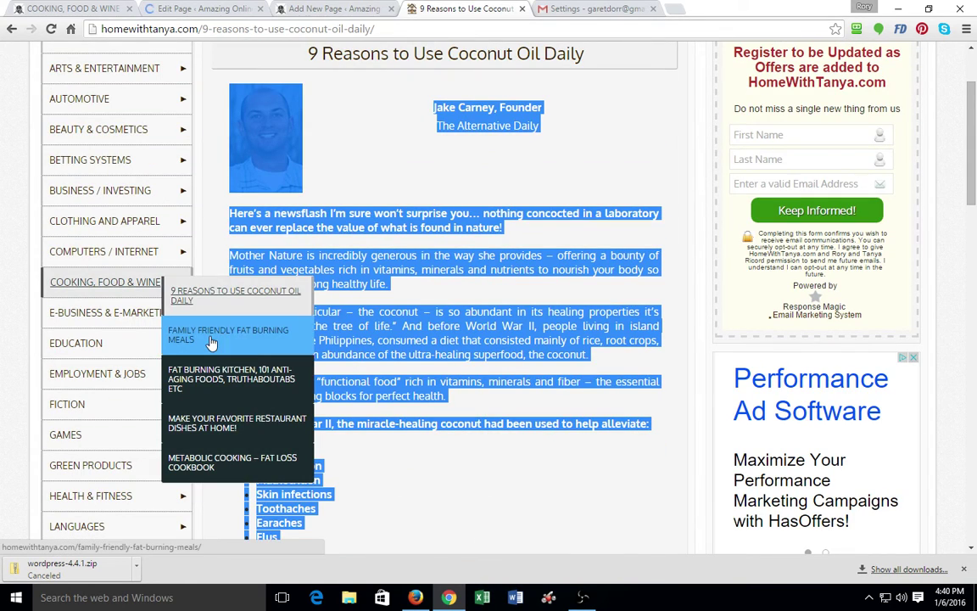
pyautogui.click(199, 329)
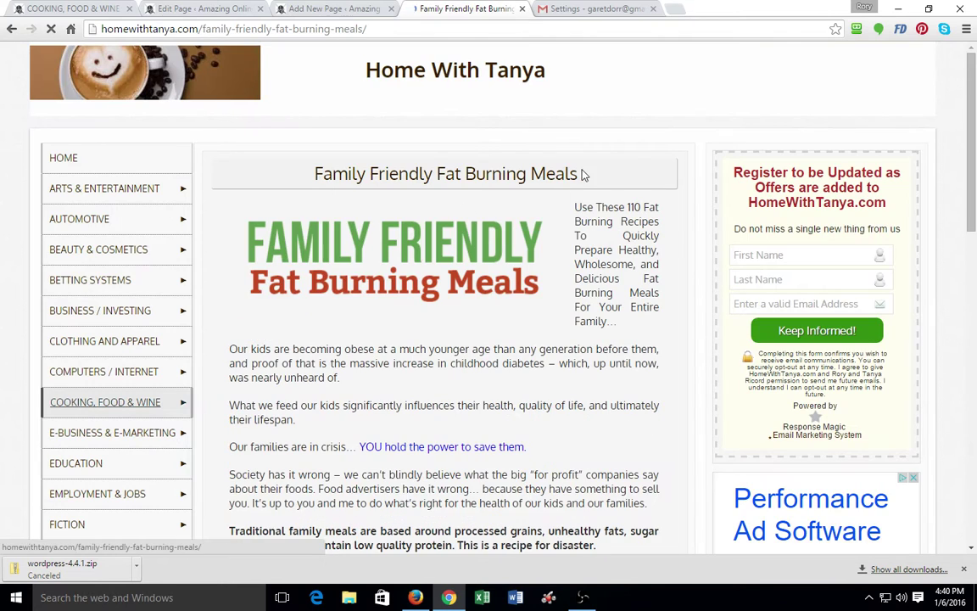
pyautogui.moveTo(579, 174)
pyautogui.mouseDown()
pyautogui.moveTo(309, 202)
pyautogui.moveTo(314, 185)
pyautogui.mouseUp()
pyautogui.hotkey('ctrl', 'c')
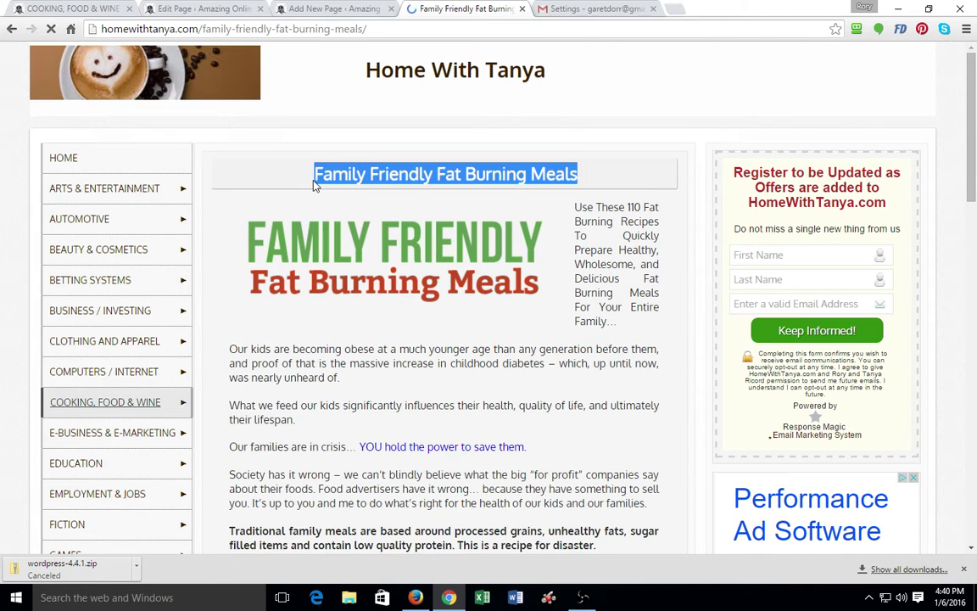
pyautogui.click(293, 9)
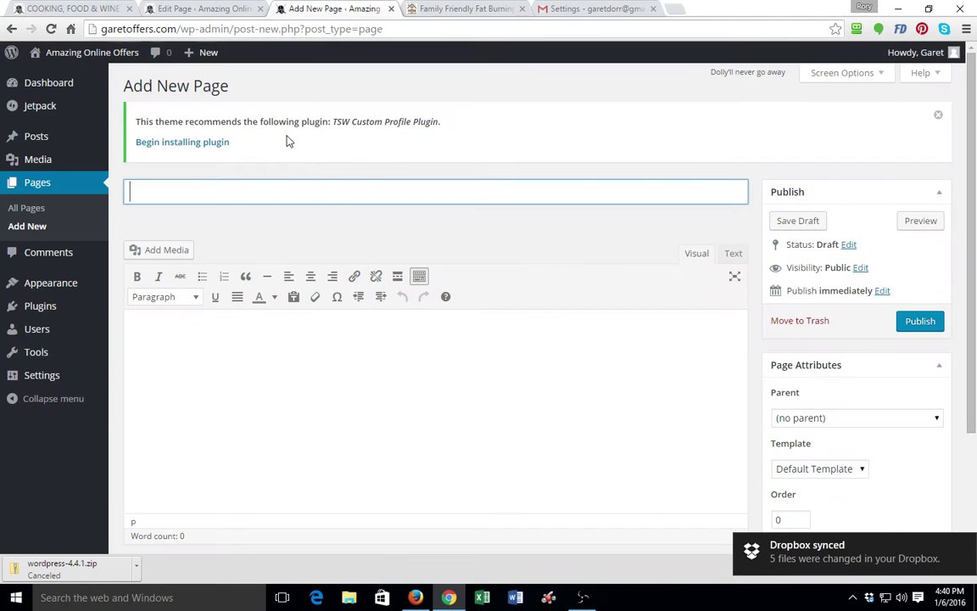
pyautogui.hotkey('ctrl', 'v')
# Select the Family Friendly article body from the header image through the CLICK HERE link.
pyautogui.click(475, 11)
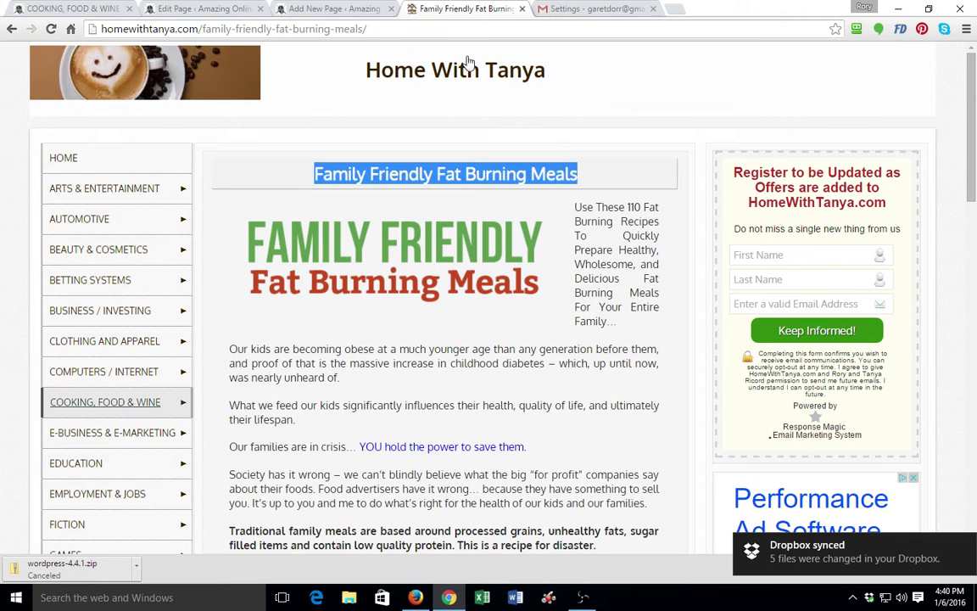
pyautogui.click(211, 209)
pyautogui.moveTo(575, 207)
pyautogui.mouseDown()
pyautogui.moveTo(607, 264)
pyautogui.moveTo(556, 371)
pyautogui.mouseUp()
pyautogui.scroll(-4, 605, 411)
pyautogui.scroll(-5, 606, 411)
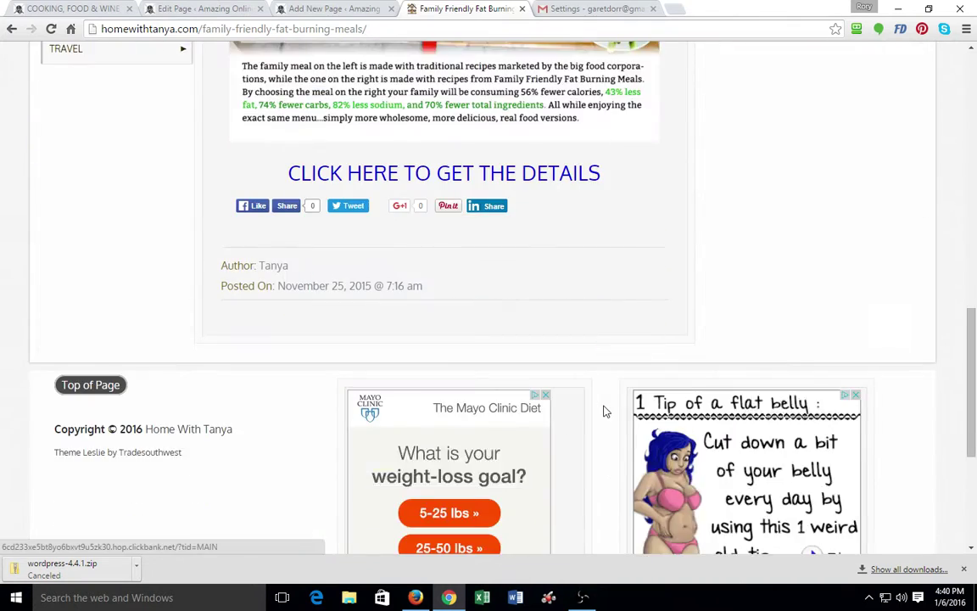
pyautogui.scroll(3, 604, 410)
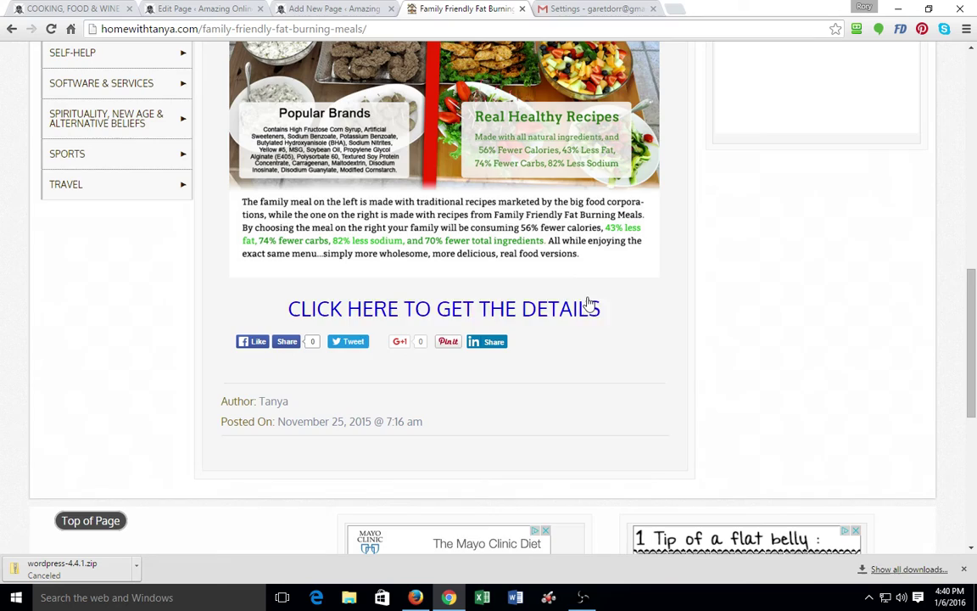
pyautogui.moveTo(592, 305); pyautogui.dragTo(591, 307)
pyautogui.scroll(5, 577, 280)
pyautogui.scroll(2, 543, 221)
pyautogui.scroll(1, 507, 176)
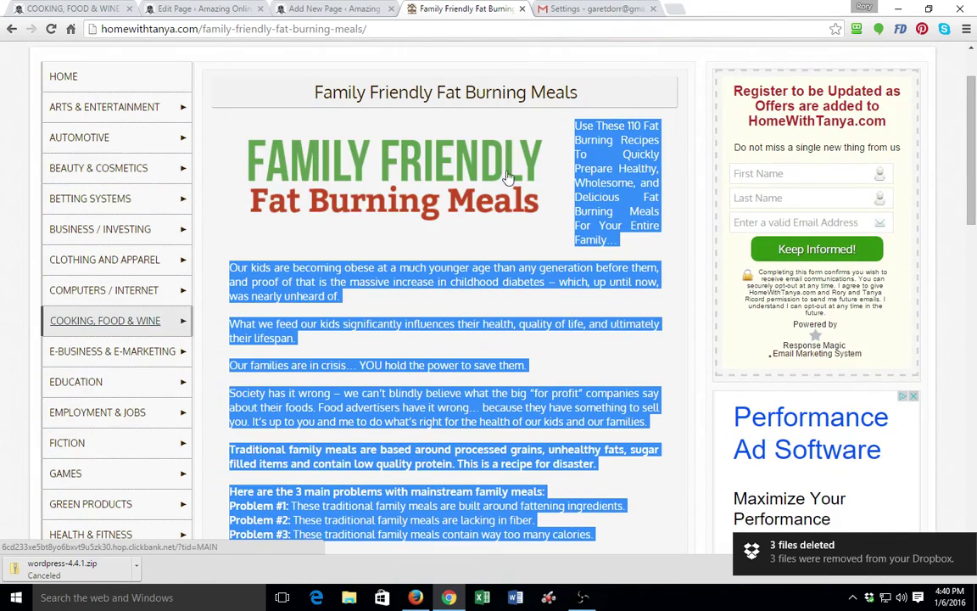
pyautogui.moveTo(508, 176); pyautogui.dragTo(259, 148)
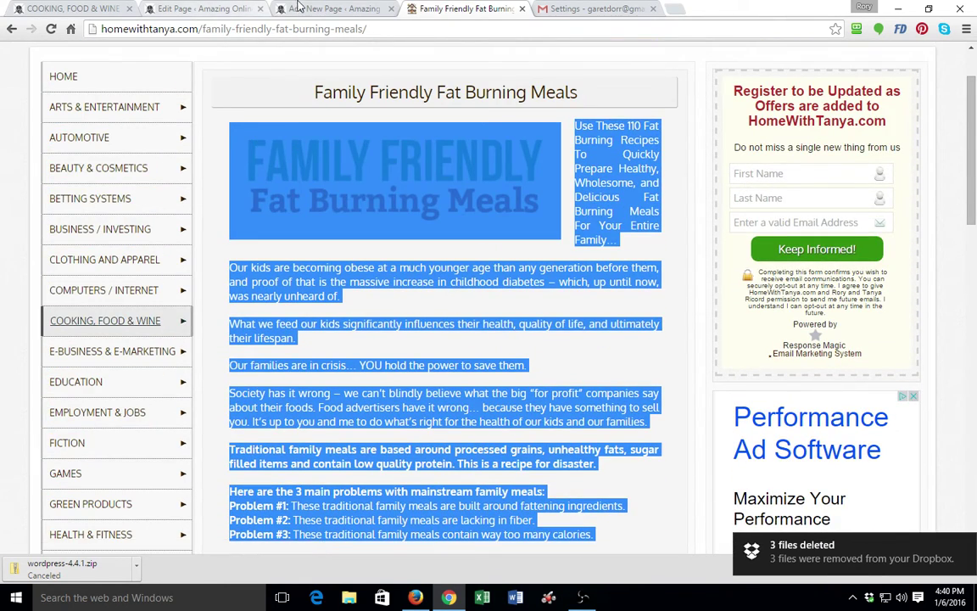
pyautogui.click(331, 9)
# Paste the Family Friendly Fat Burning Meals article into the page body.
pyautogui.click(171, 330)
pyautogui.hotkey('ctrl', 'v')
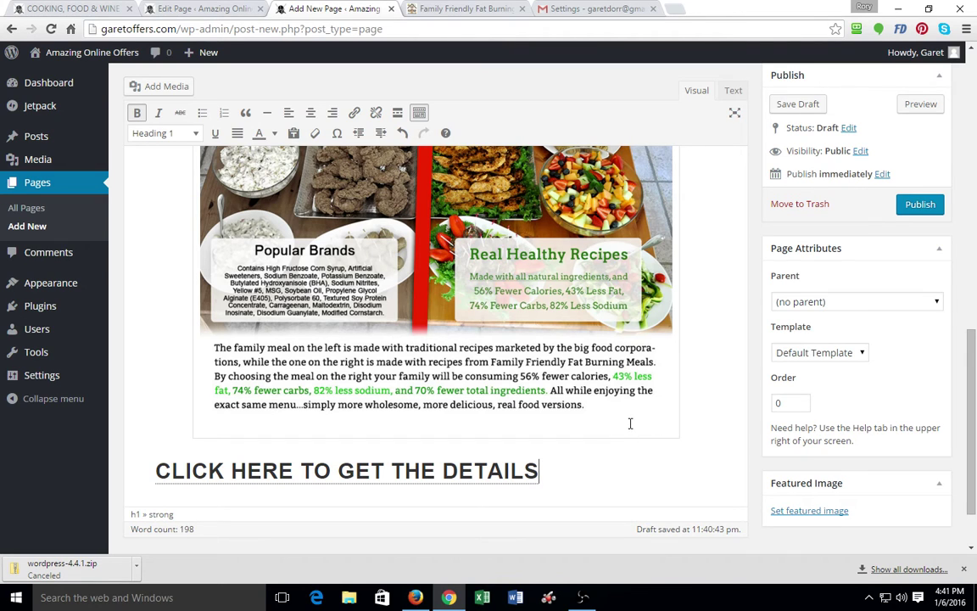
pyautogui.scroll(-2, 623, 425)
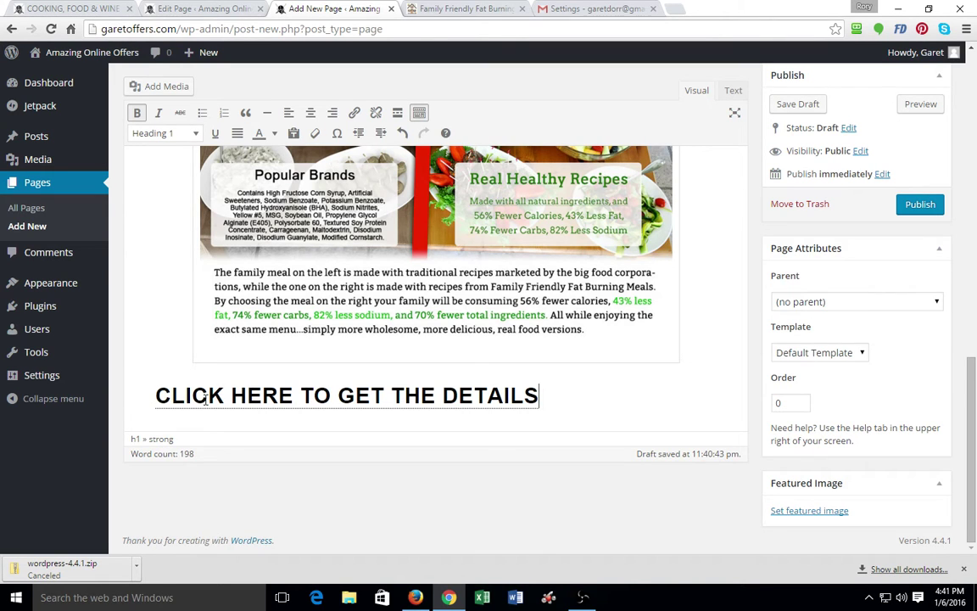
# Centre the CLICK HERE TO GET THE DETAILS heading and publish the page.
pyautogui.tripleClick(538, 393)
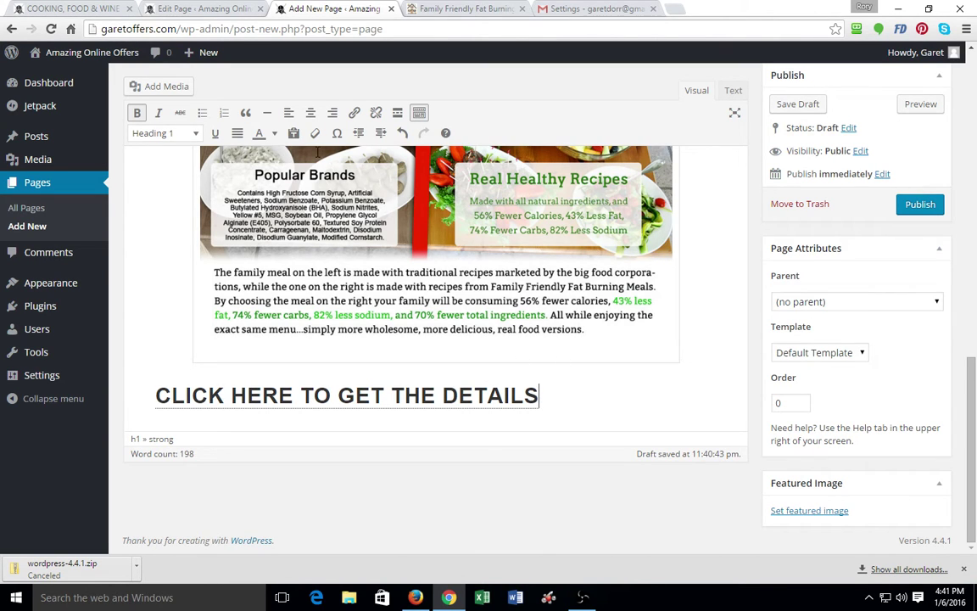
pyautogui.click(311, 112)
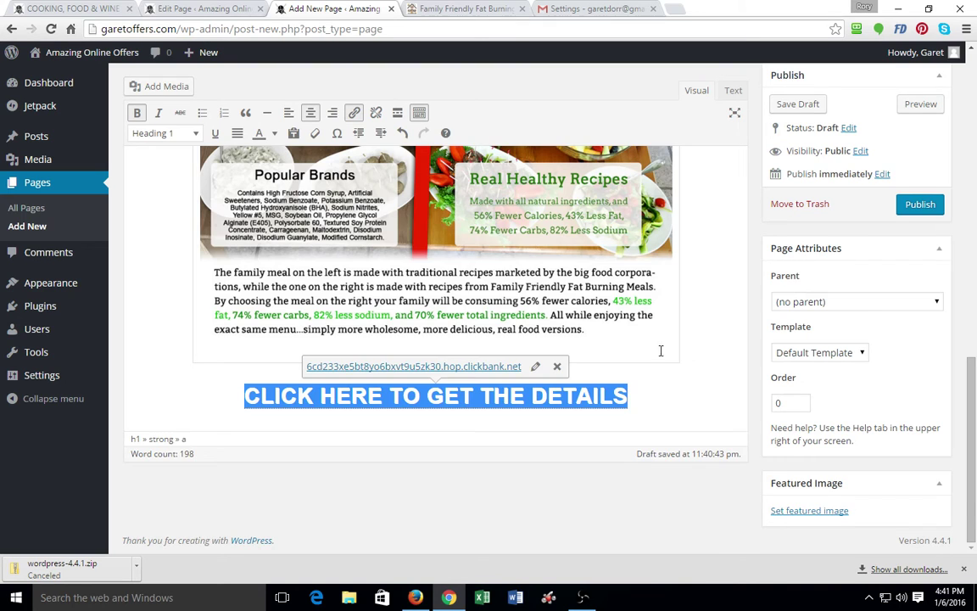
pyautogui.scroll(5, 661, 350)
pyautogui.scroll(5, 659, 361)
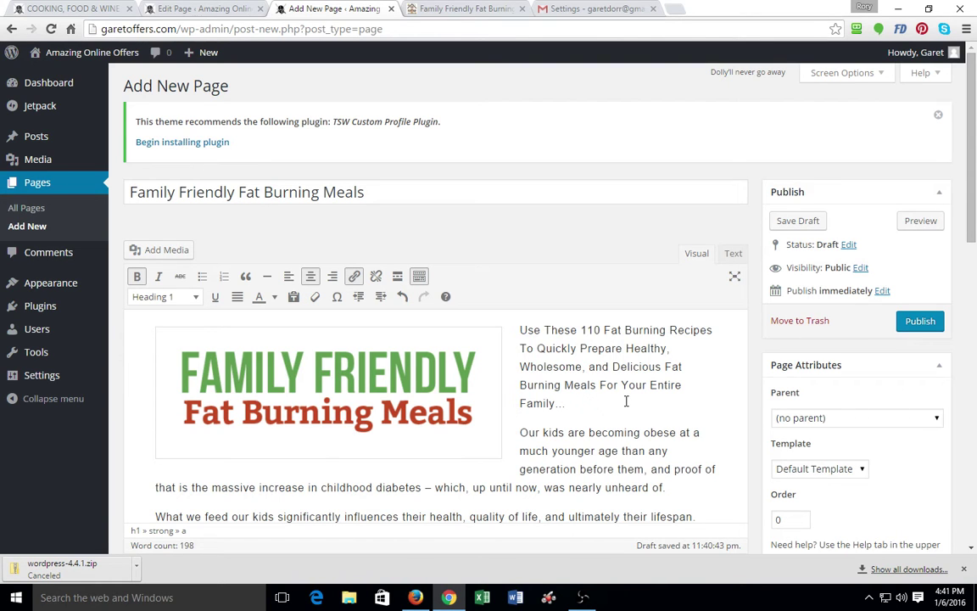
pyautogui.click(920, 321)
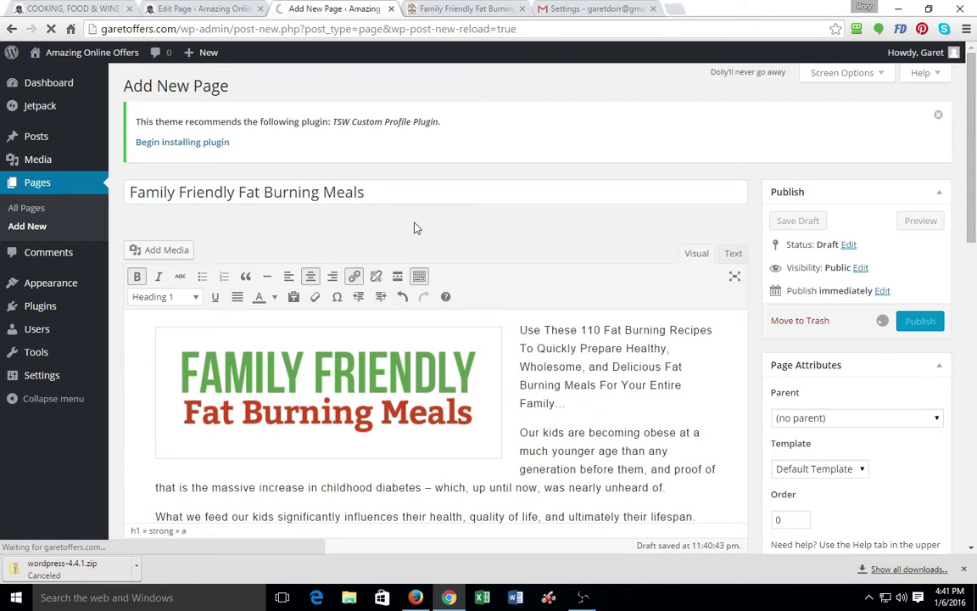
# Check the published coconut oil and Family Friendly pages, then select the Fat Burning Kitchen article title.
pyautogui.click(200, 8)
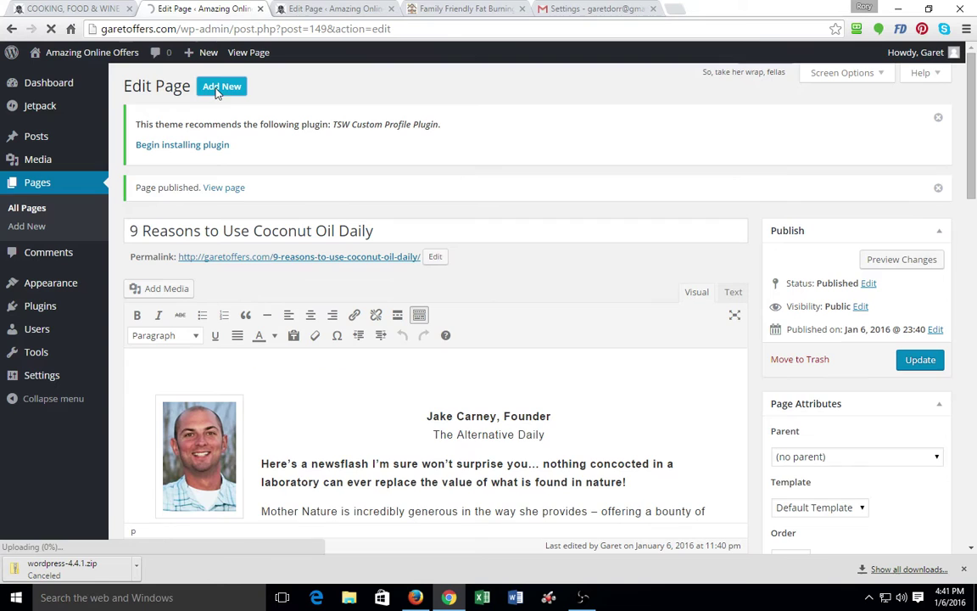
pyautogui.click(318, 15)
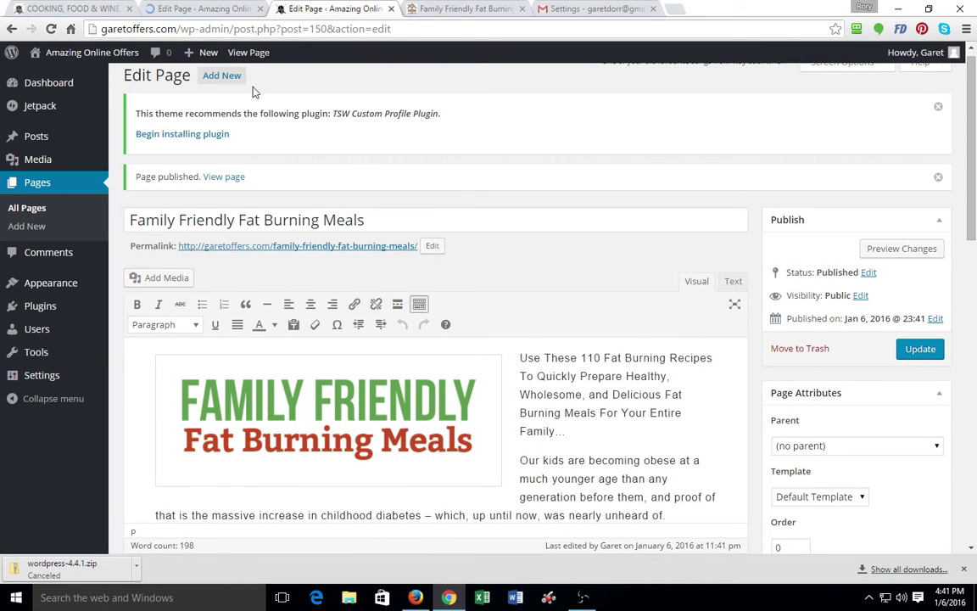
pyautogui.click(465, 8)
pyautogui.moveTo(105, 321)
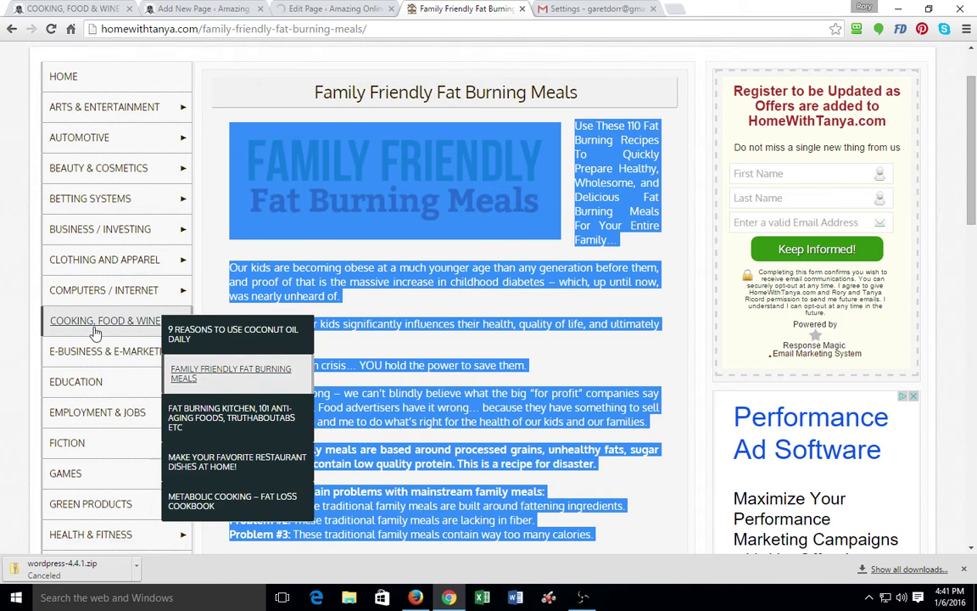
pyautogui.click(227, 419)
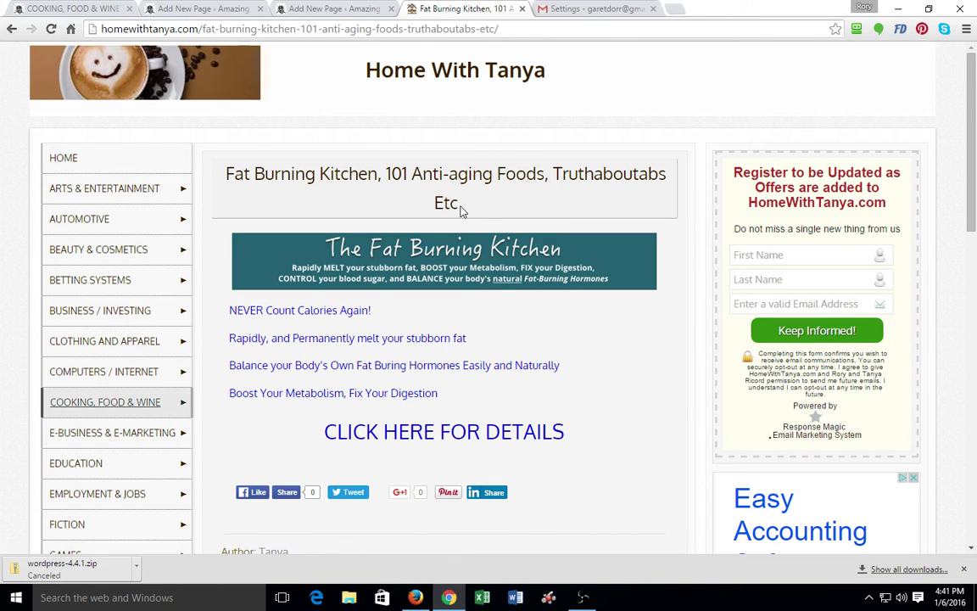
pyautogui.moveTo(460, 209); pyautogui.dragTo(228, 187)
pyautogui.hotkey('ctrl', 'c')
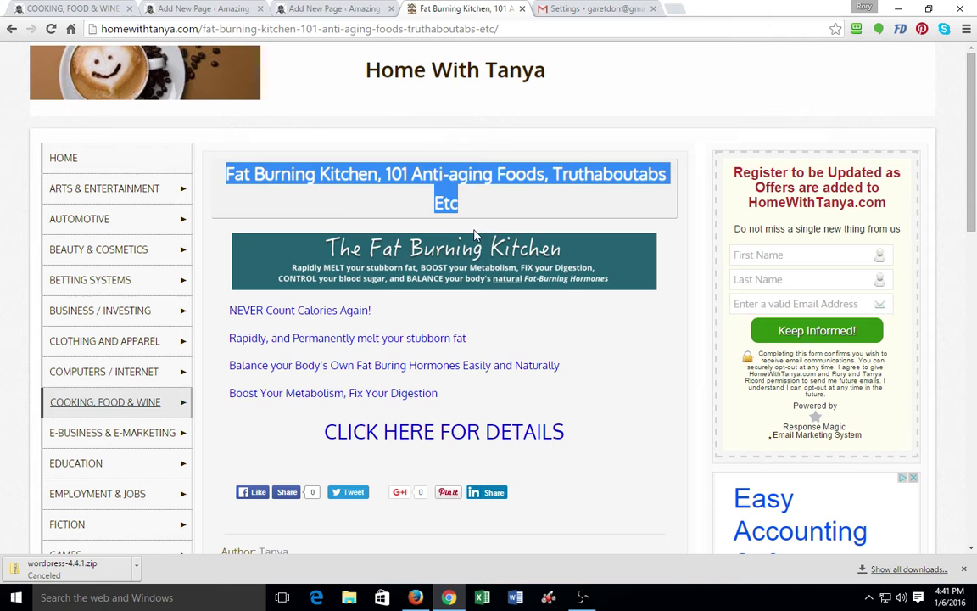
# Paste the Fat Burning Kitchen title into an empty new page draft.
pyautogui.click(195, 10)
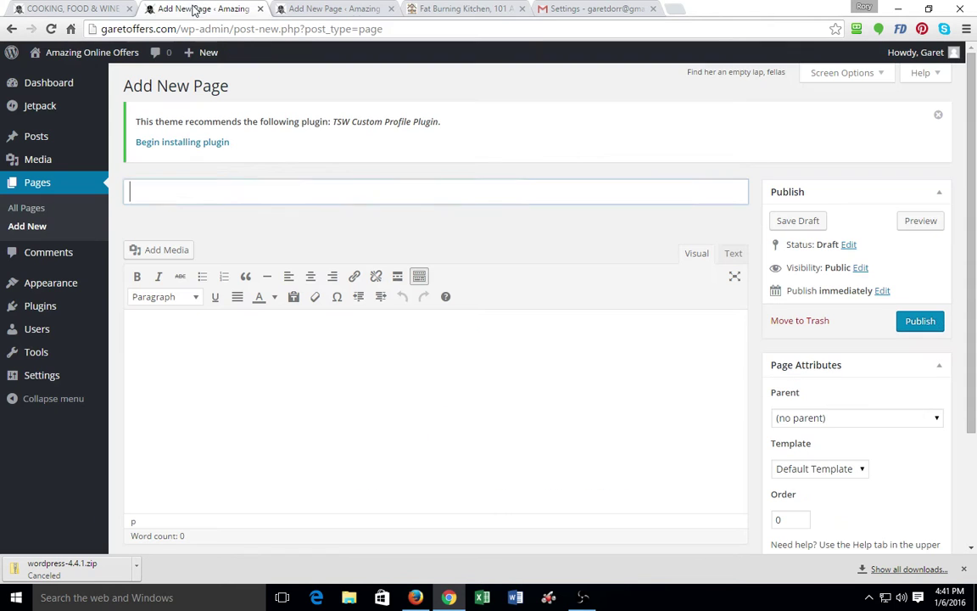
pyautogui.hotkey('ctrl', 'v')
pyautogui.click(449, 9)
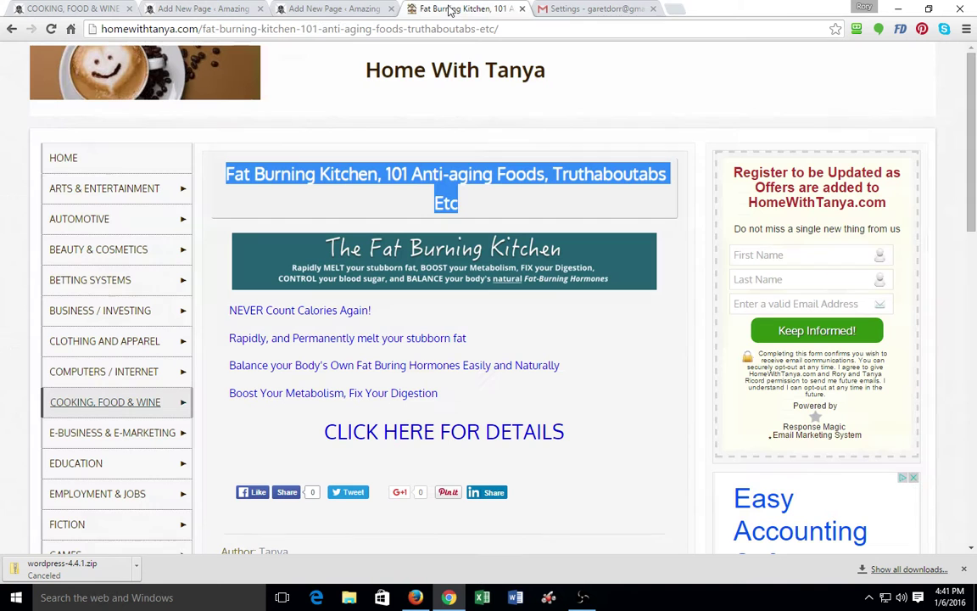
pyautogui.click(212, 247)
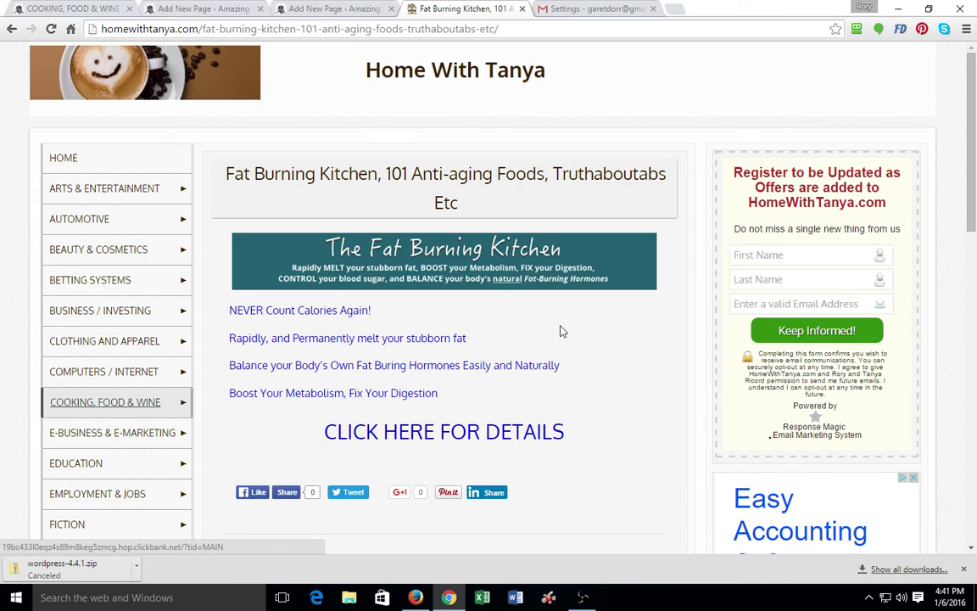
# Copy the Fat Burning Kitchen sales content, up through the banner, into the page body.
pyautogui.scroll(-5, 559, 331)
pyautogui.scroll(4, 560, 331)
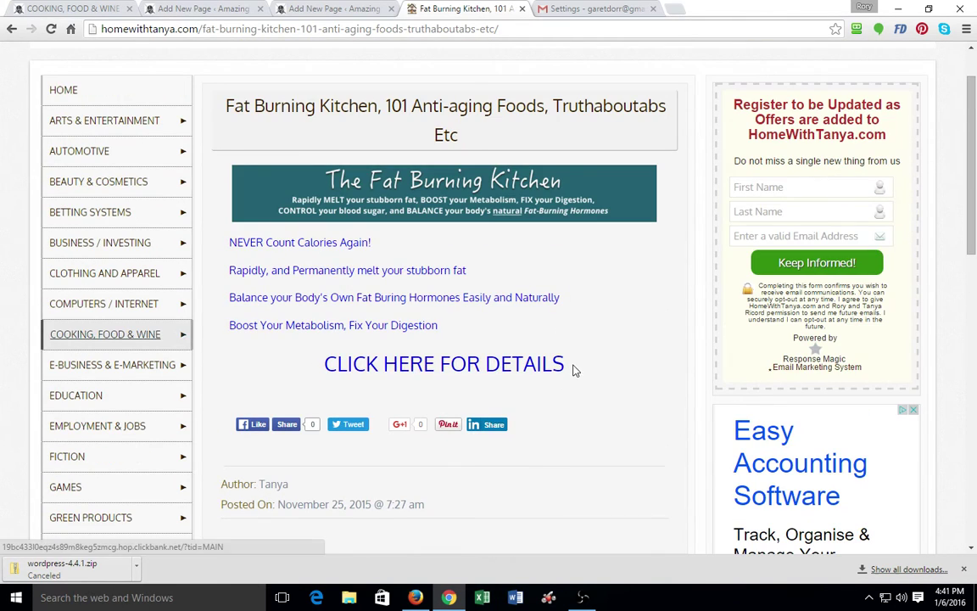
pyautogui.moveTo(573, 371)
pyautogui.mouseDown()
pyautogui.moveTo(338, 246)
pyautogui.moveTo(267, 187)
pyautogui.moveTo(225, 183)
pyautogui.mouseUp()
pyautogui.hotkey('ctrl', 'c')
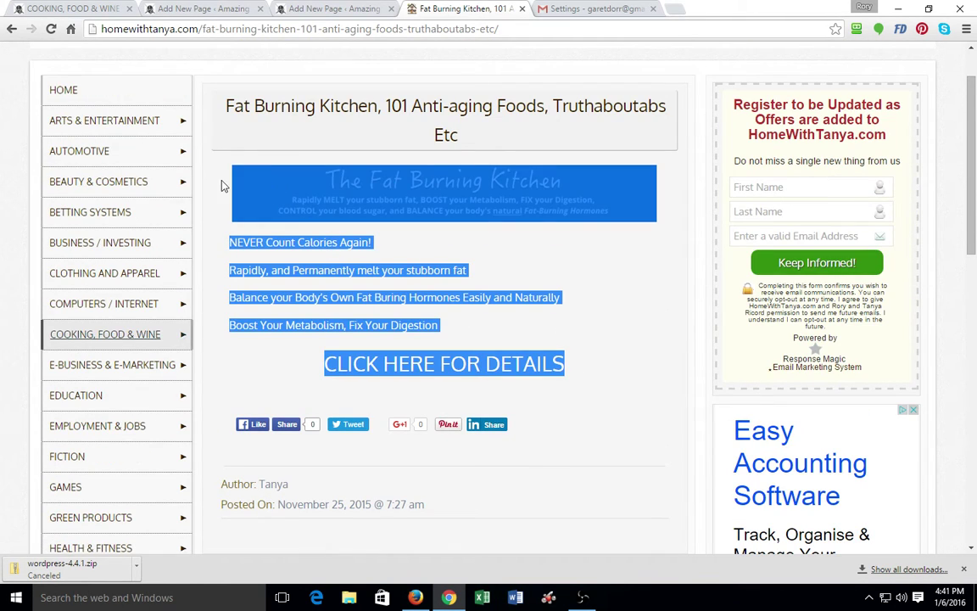
pyautogui.click(199, 9)
pyautogui.click(229, 363)
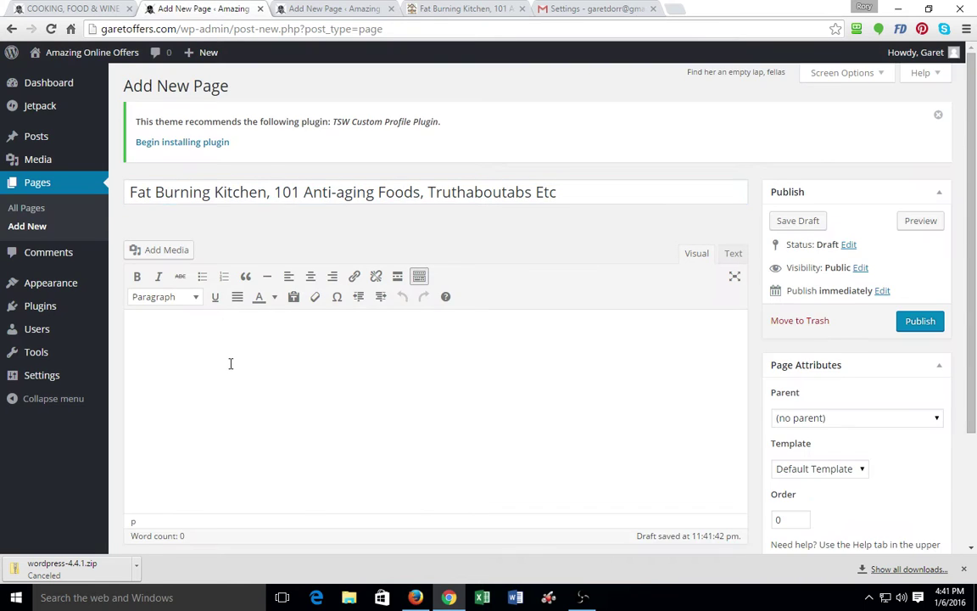
pyautogui.hotkey('ctrl', 'v')
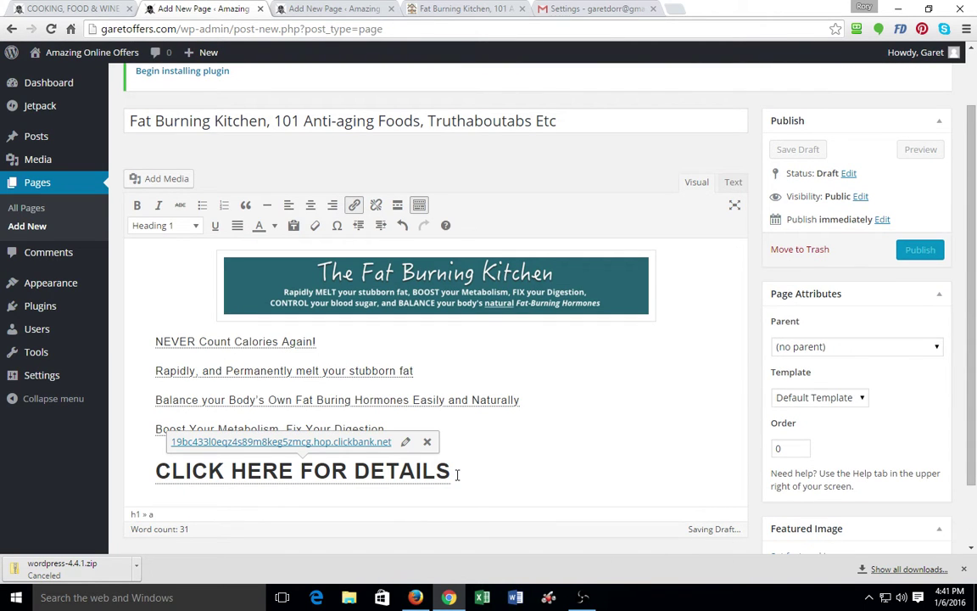
# Centre the CLICK HERE FOR DETAILS heading and publish the Fat Burning Kitchen page.
pyautogui.click(289, 205)
pyautogui.click(310, 204)
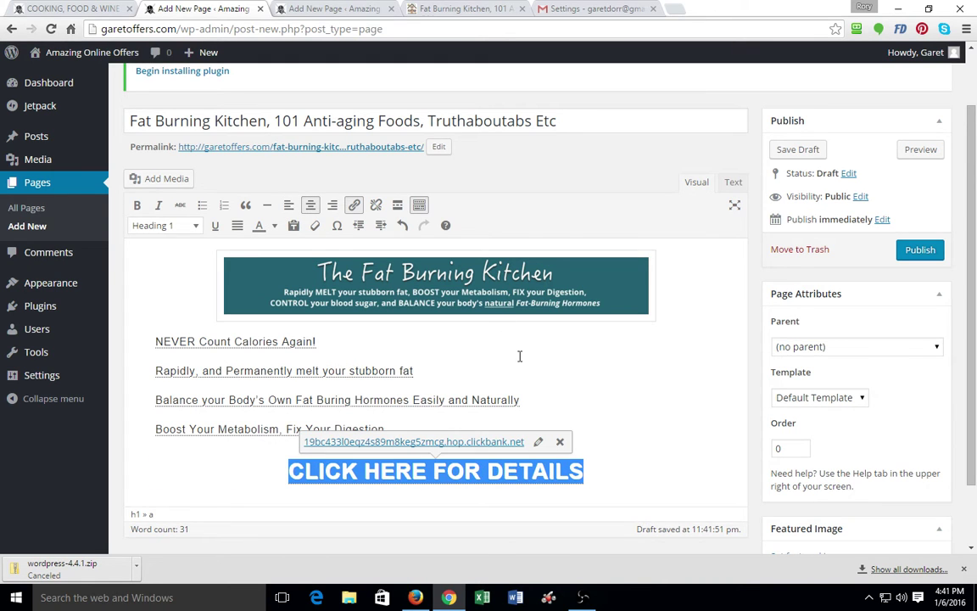
pyautogui.click(545, 371)
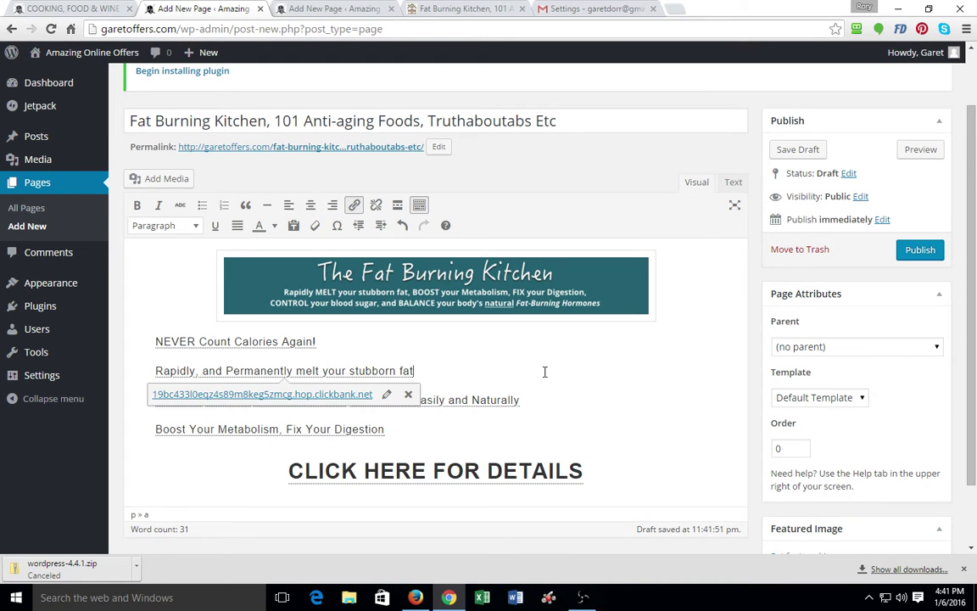
pyautogui.click(921, 249)
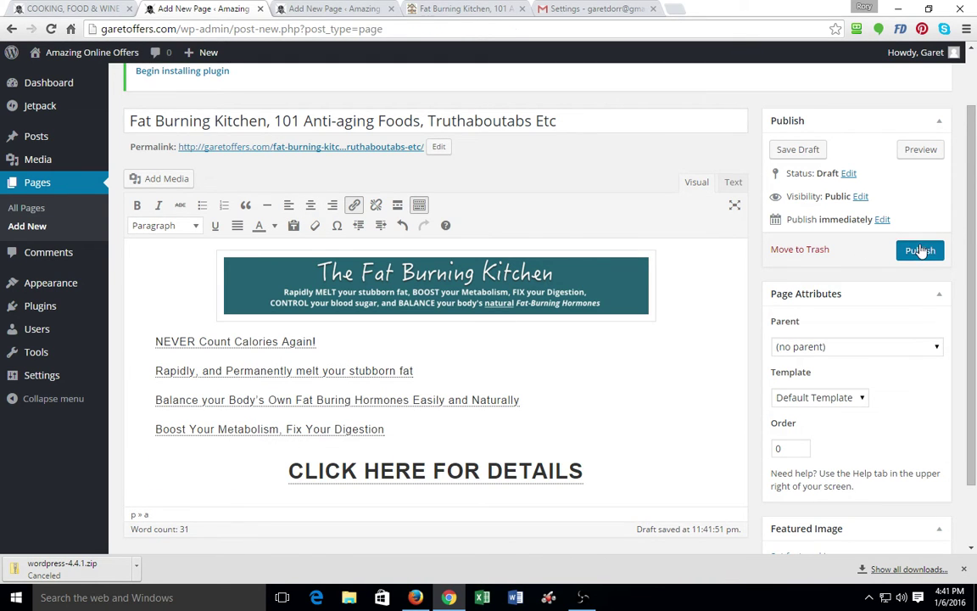
# Paste the 'Make Your Favorite Restaurant Dishes At Home!' title into the new page draft.
pyautogui.click(468, 9)
pyautogui.moveTo(105, 402)
pyautogui.click(225, 476)
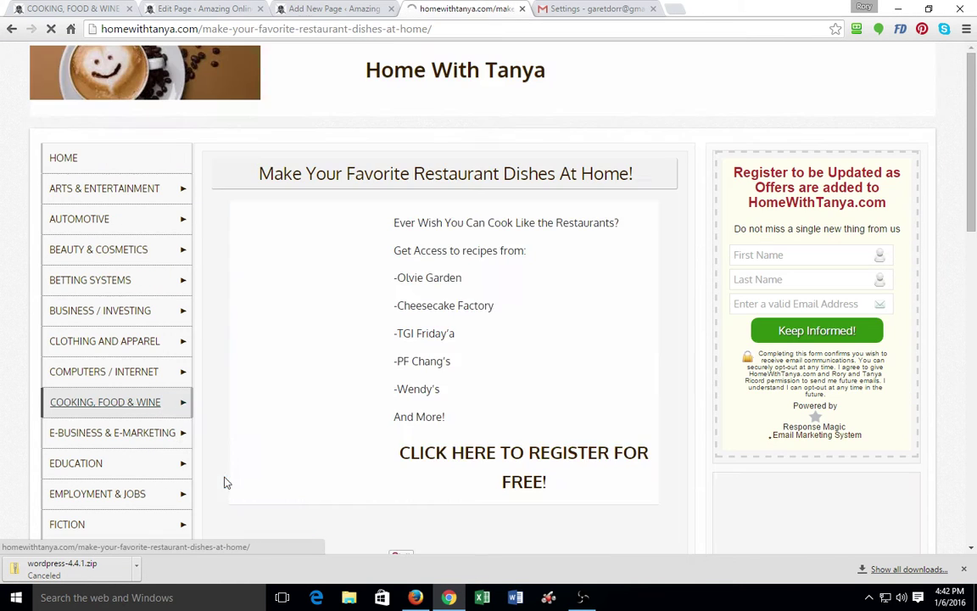
pyautogui.moveTo(636, 174); pyautogui.dragTo(257, 173)
pyautogui.hotkey('ctrl', 'c')
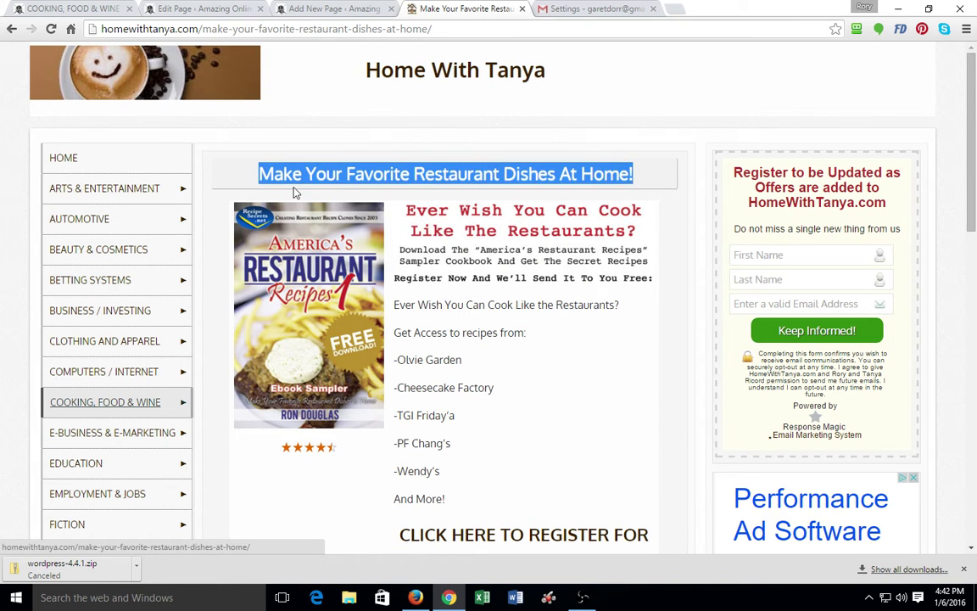
pyautogui.click(341, 12)
pyautogui.hotkey('ctrl', 'v')
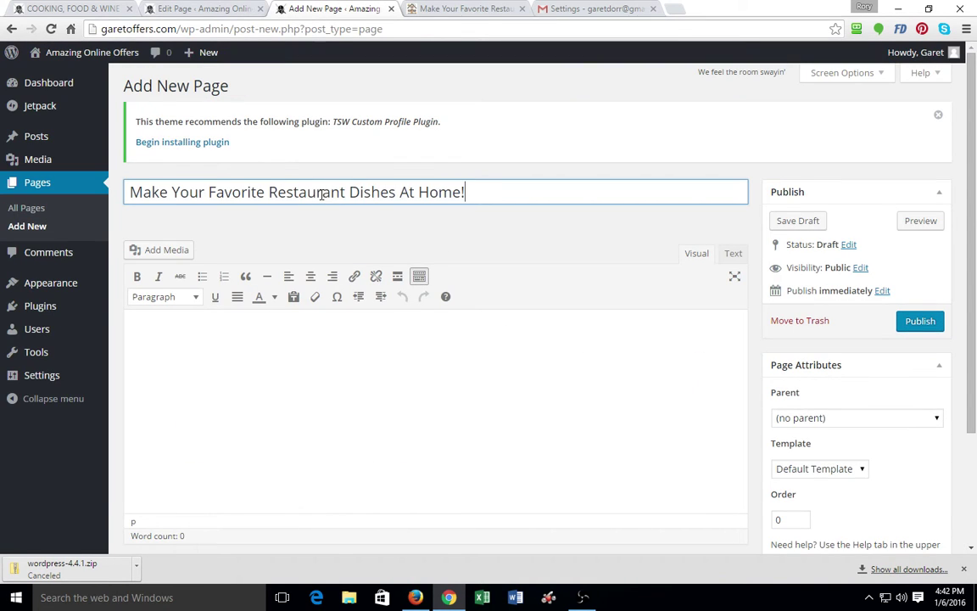
# Select the whole restaurant dishes article body for copying.
pyautogui.click(459, 9)
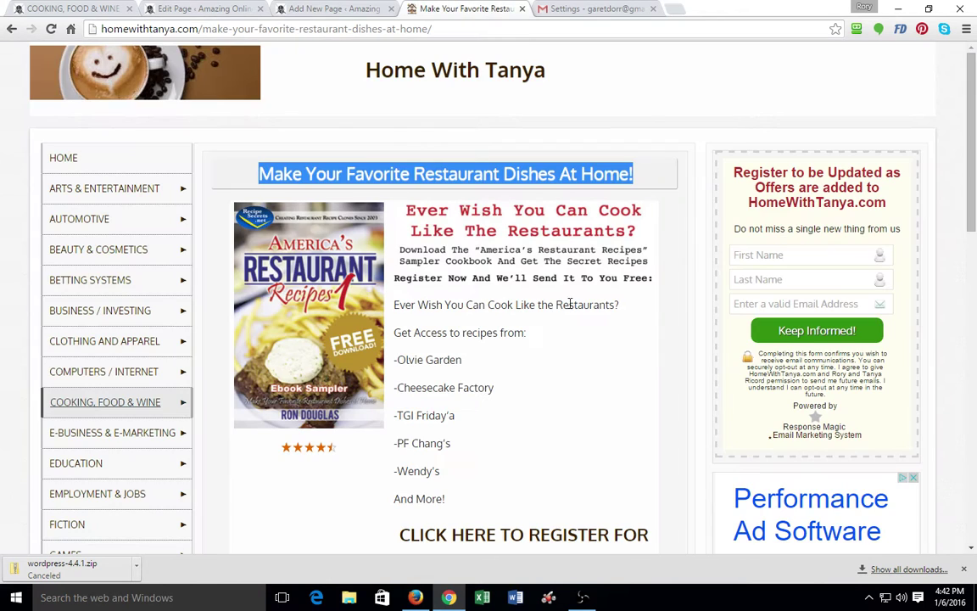
pyautogui.scroll(-4, 569, 304)
pyautogui.moveTo(551, 226); pyautogui.dragTo(528, 195)
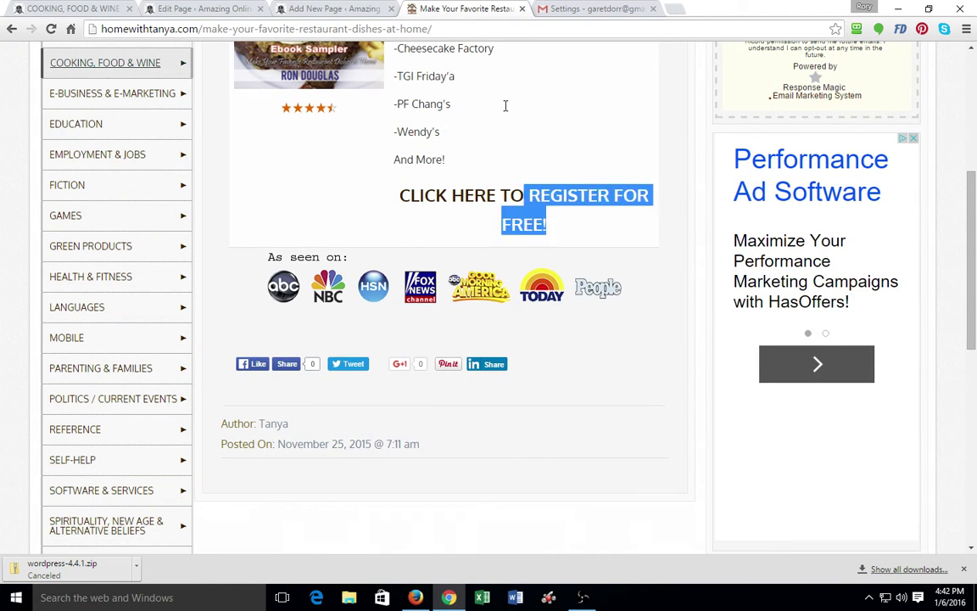
pyautogui.scroll(4, 504, 105)
pyautogui.moveTo(505, 105); pyautogui.dragTo(225, 238)
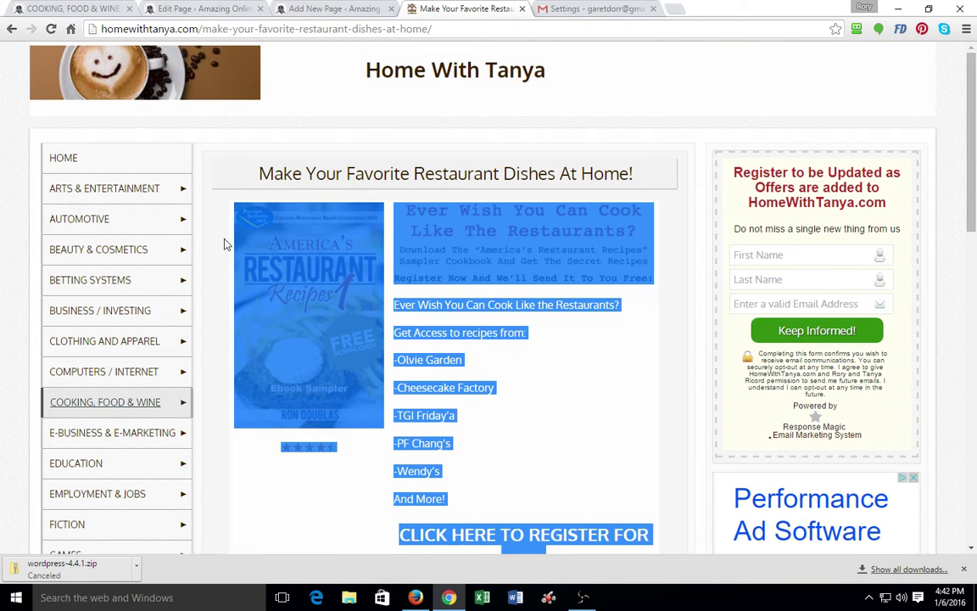
# Paste the restaurant dishes article into the page body and publish it.
pyautogui.click(330, 9)
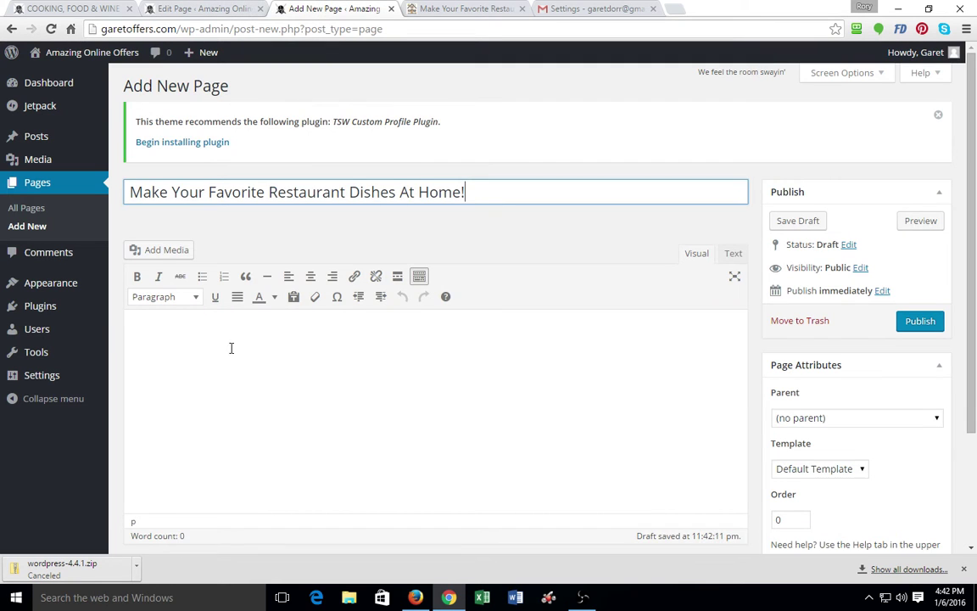
pyautogui.click(230, 347)
pyautogui.hotkey('ctrl', 'v')
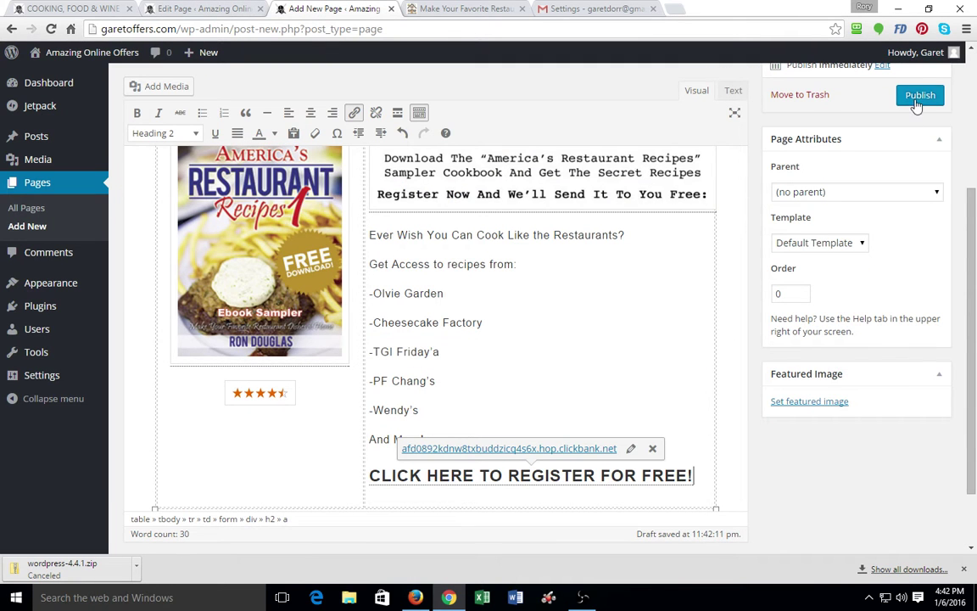
pyautogui.click(916, 98)
# Review the published Fat Burning Kitchen and restaurant dishes pages and start another new page.
pyautogui.click(178, 7)
pyautogui.moveTo(204, 52)
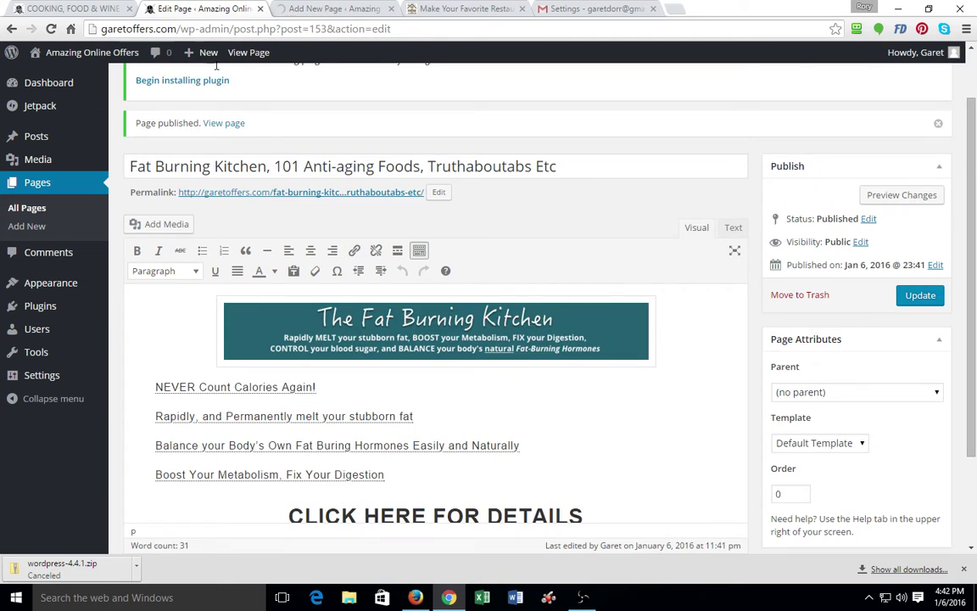
pyautogui.scroll(2, 192, 60)
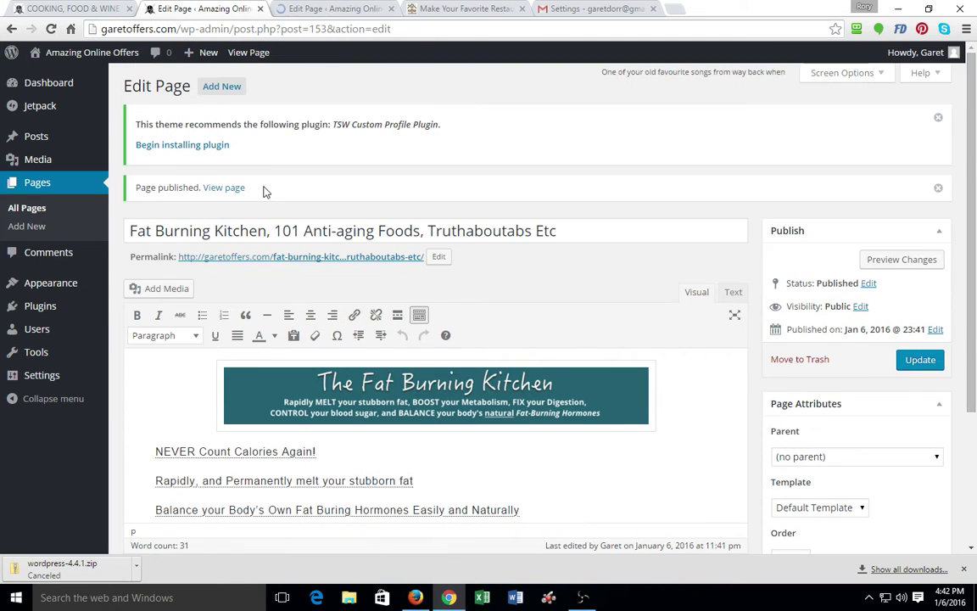
pyautogui.click(221, 86)
pyautogui.click(327, 8)
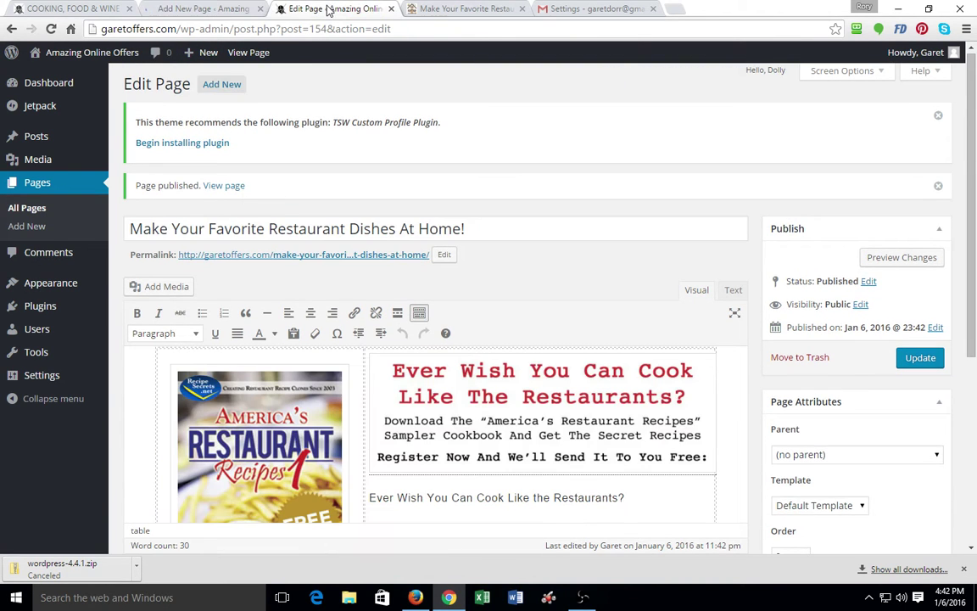
# Start a new page and paste the 'Metabolic Cooking – Fat Loss Cookbook' article title into it.
pyautogui.click(221, 85)
pyautogui.click(462, 9)
pyautogui.moveTo(104, 372)
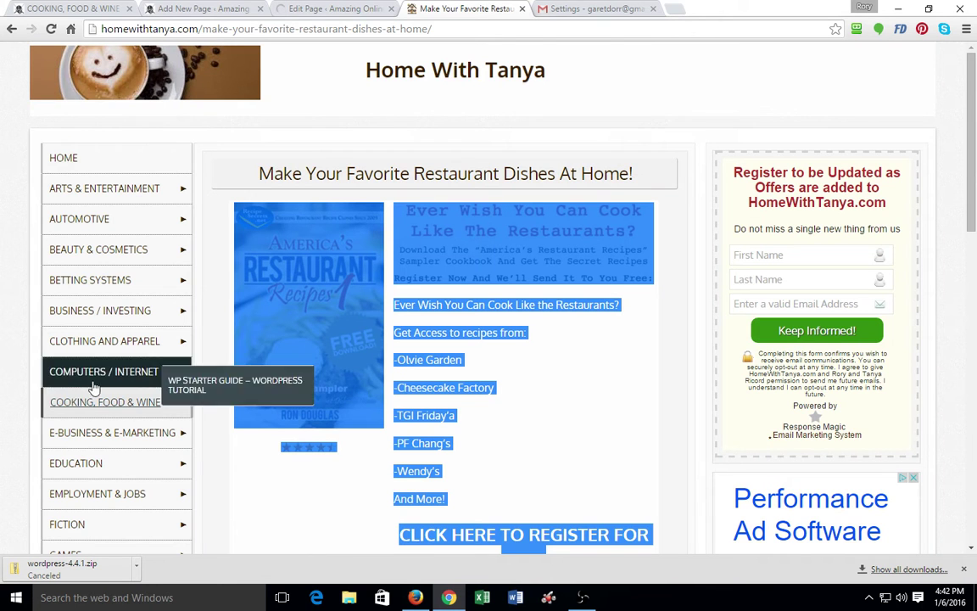
pyautogui.scroll(-3, 82, 408)
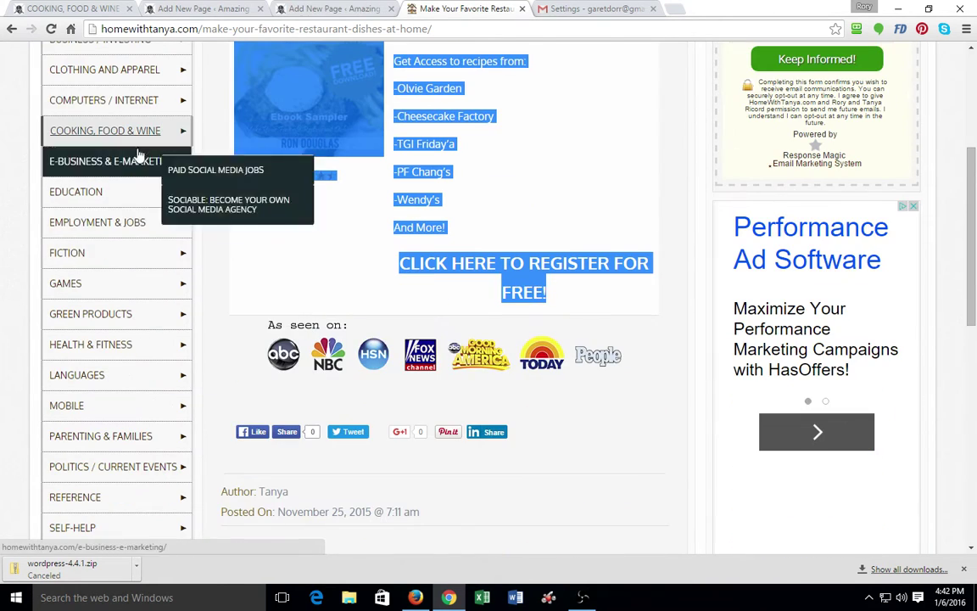
pyautogui.click(225, 311)
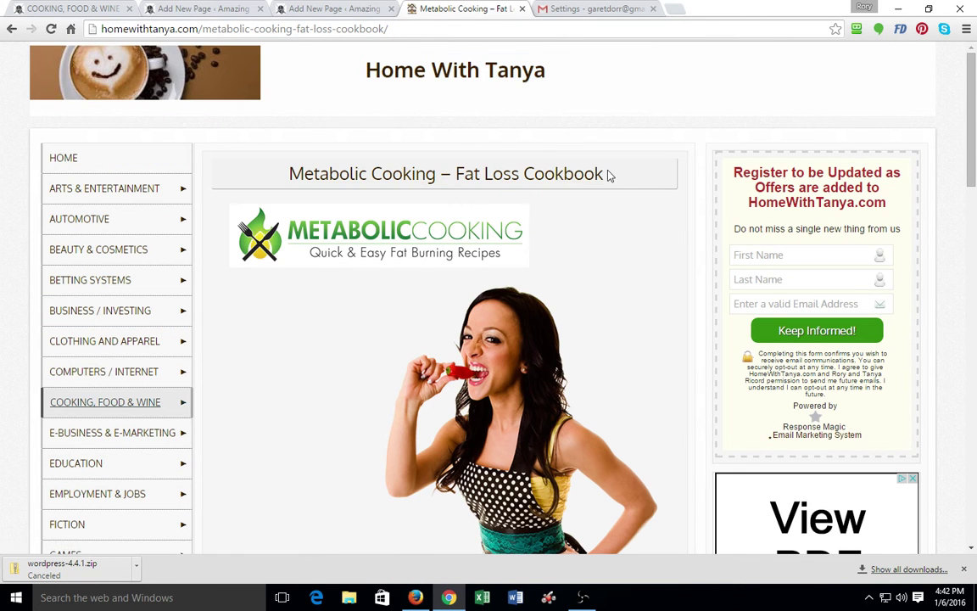
pyautogui.tripleClick(302, 192)
pyautogui.moveTo(302, 192); pyautogui.dragTo(294, 185)
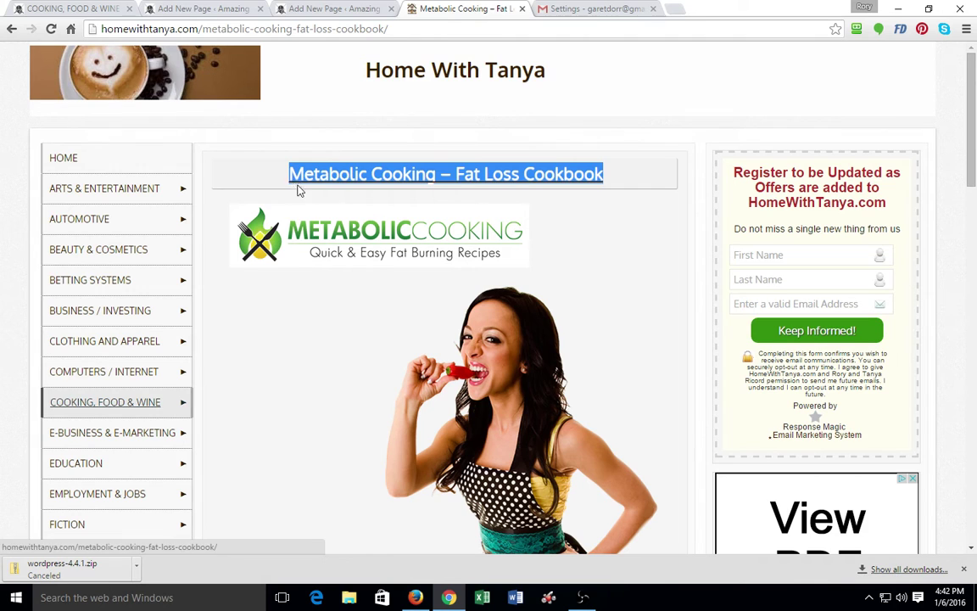
pyautogui.hotkey('ctrl', 'c')
pyautogui.click(242, 9)
pyautogui.hotkey('ctrl', 'v')
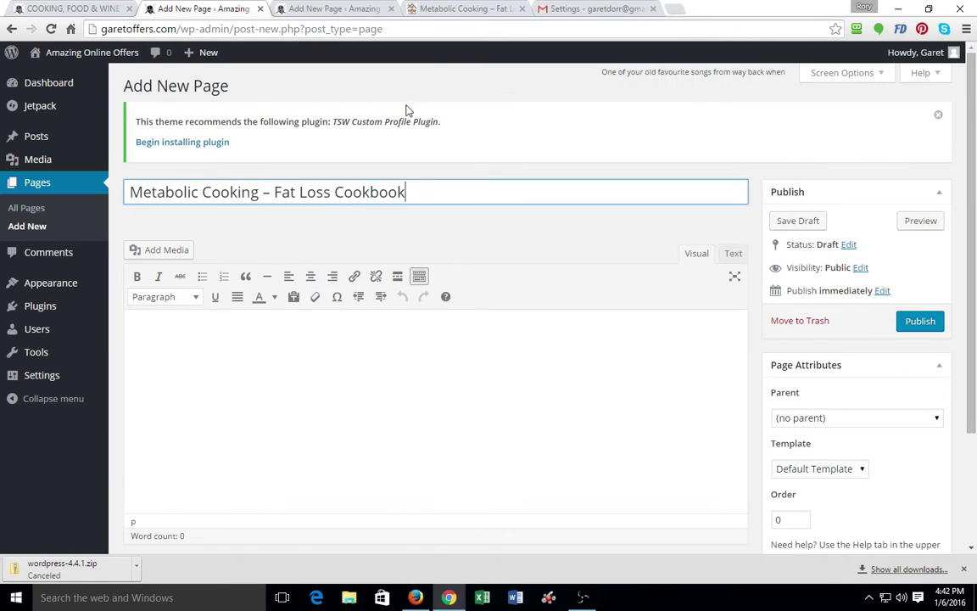
# Select the Metabolic Cooking article body text for copying.
pyautogui.click(464, 11)
pyautogui.moveTo(229, 212)
pyautogui.mouseDown()
pyautogui.moveTo(366, 270)
pyautogui.moveTo(476, 487)
pyautogui.moveTo(519, 195)
pyautogui.moveTo(616, 160)
pyautogui.mouseUp()
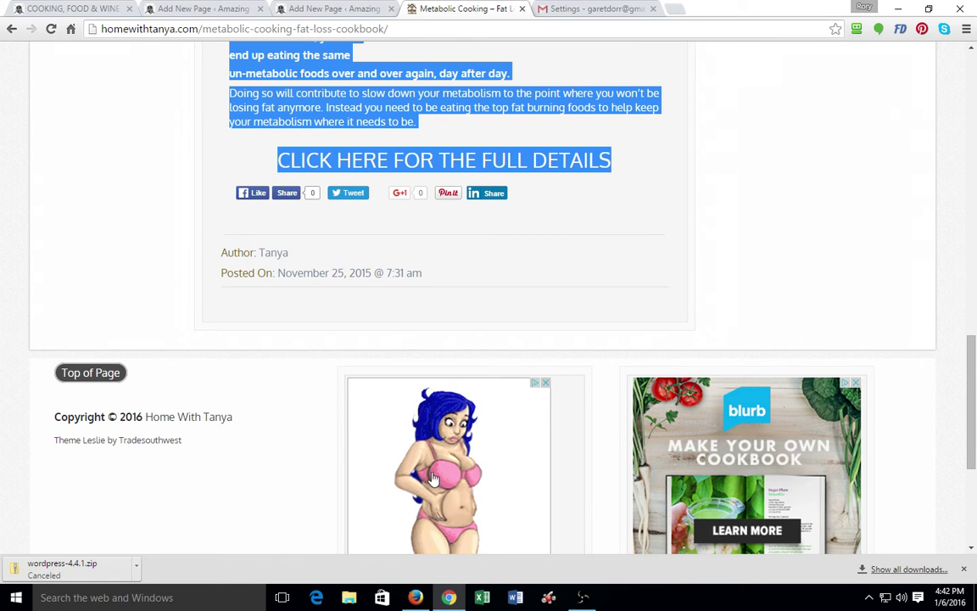
pyautogui.scroll(-3, 394, 316)
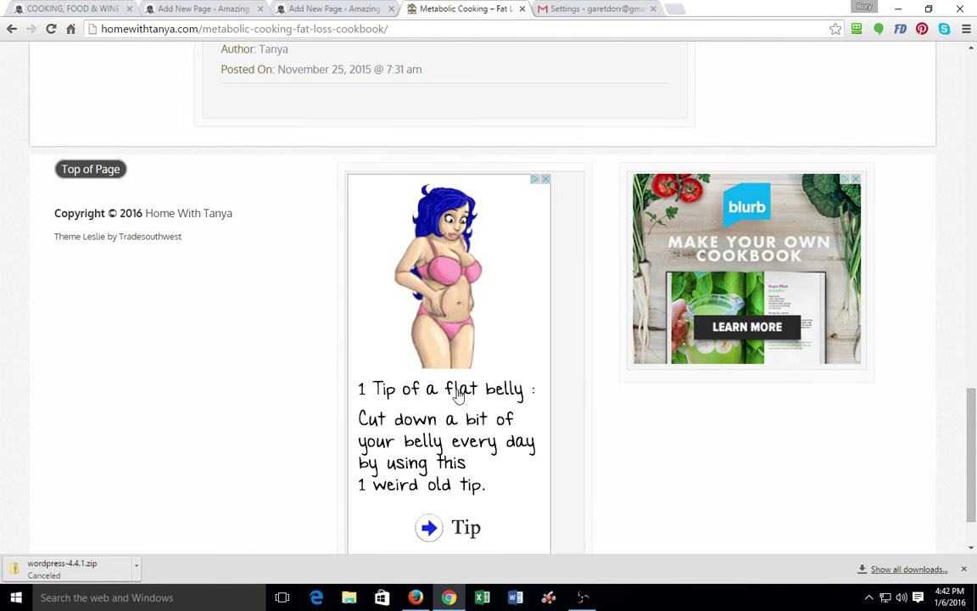
pyautogui.scroll(5, 585, 314)
pyautogui.scroll(5, 584, 313)
pyautogui.scroll(4, 632, 253)
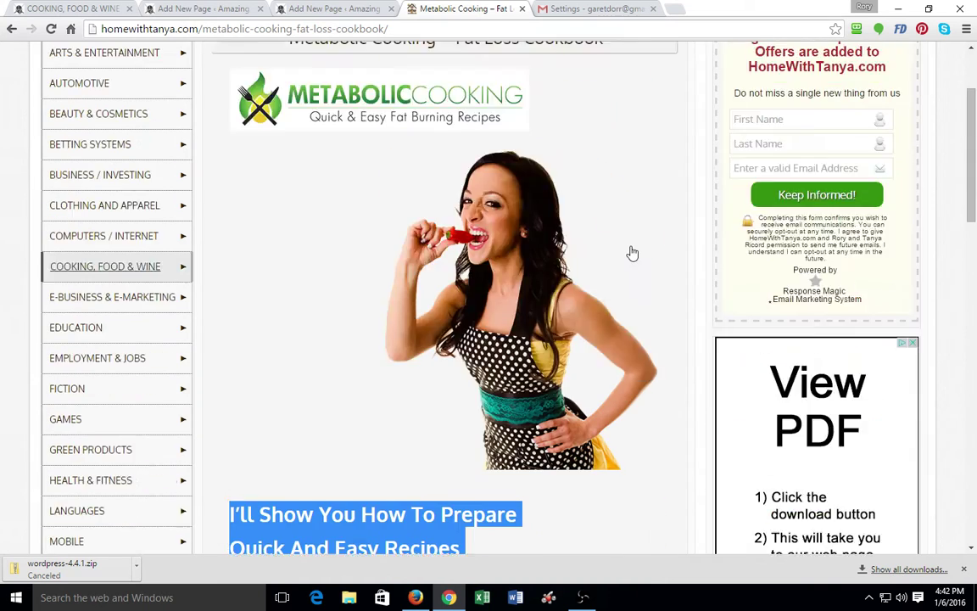
# Paste the copied Metabolic Cooking article text into the new page body.
pyautogui.click(191, 8)
pyautogui.click(255, 338)
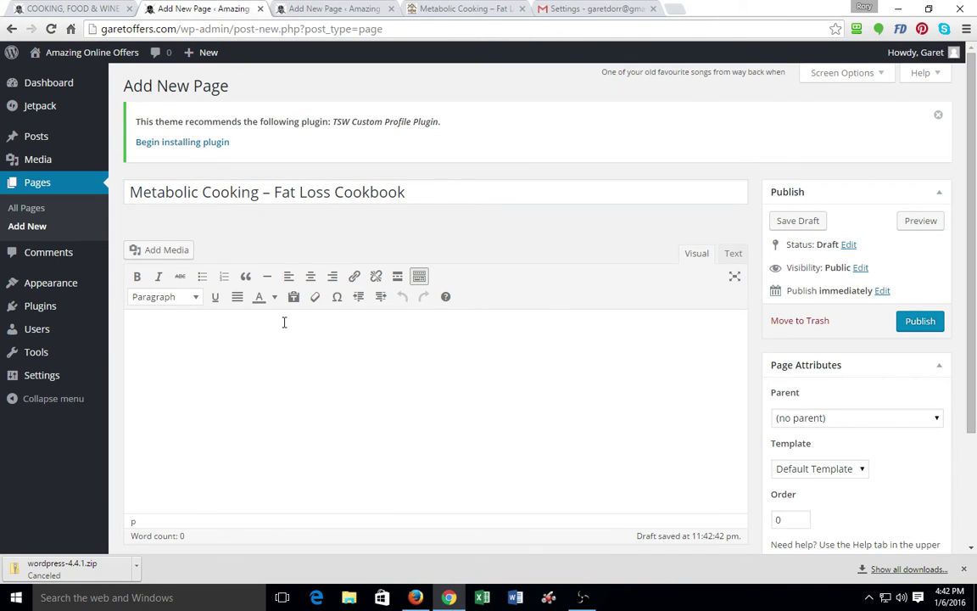
pyautogui.hotkey('ctrl', 'v')
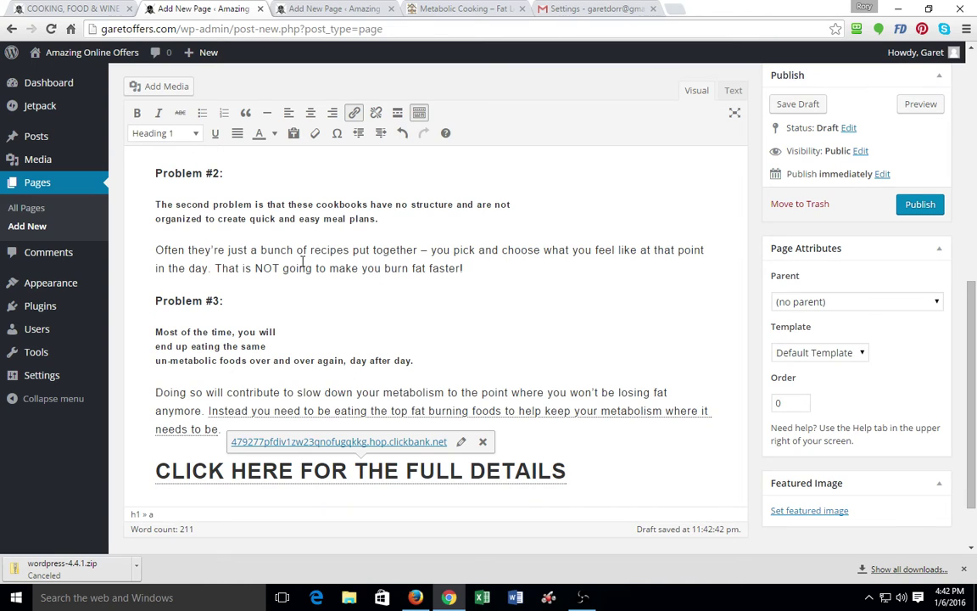
pyautogui.scroll(-1, 388, 266)
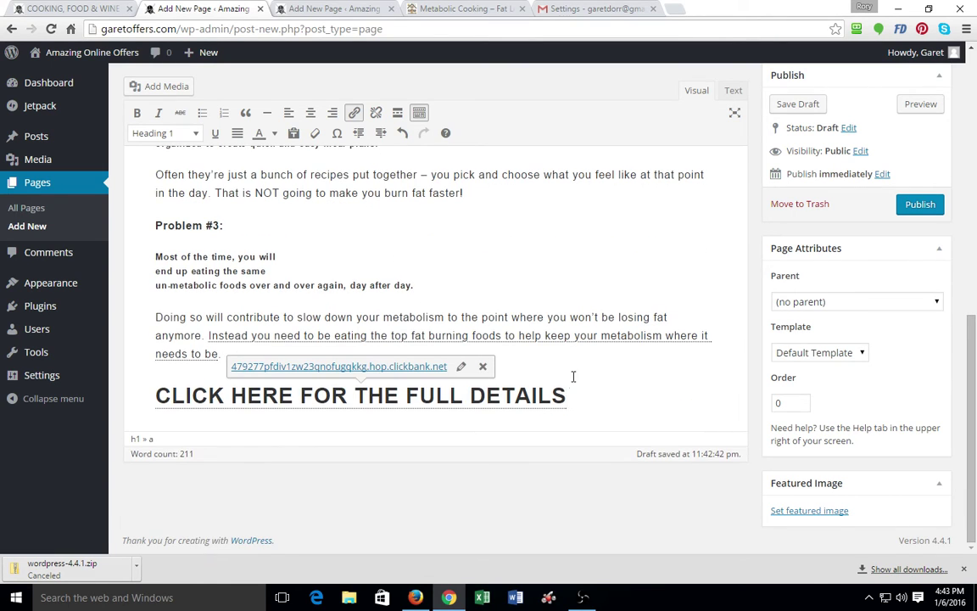
# Centre the CLICK HERE FOR THE FULL DETAILS heading and publish the page.
pyautogui.click(310, 113)
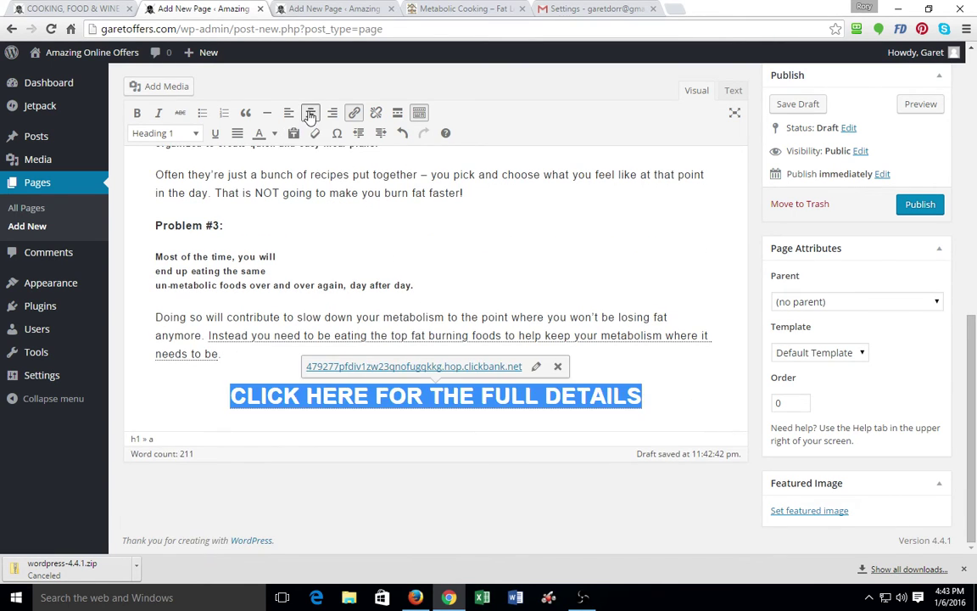
pyautogui.click(926, 208)
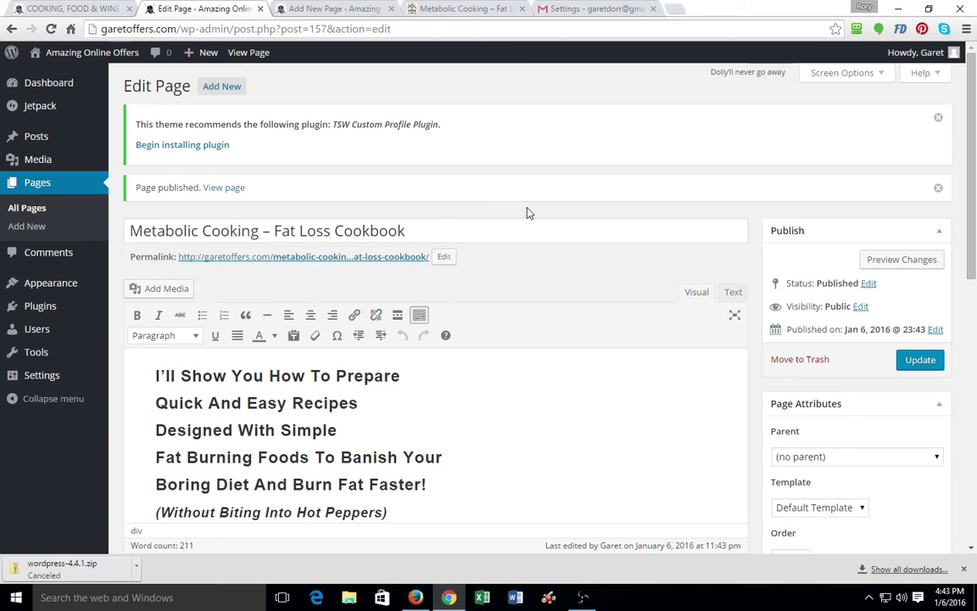
pyautogui.scroll(-5, 556, 291)
pyautogui.scroll(5, 556, 290)
# Open the COOKING, FOOD & WINE category page in the WordPress editor.
pyautogui.click(222, 86)
pyautogui.click(316, 10)
pyautogui.click(197, 10)
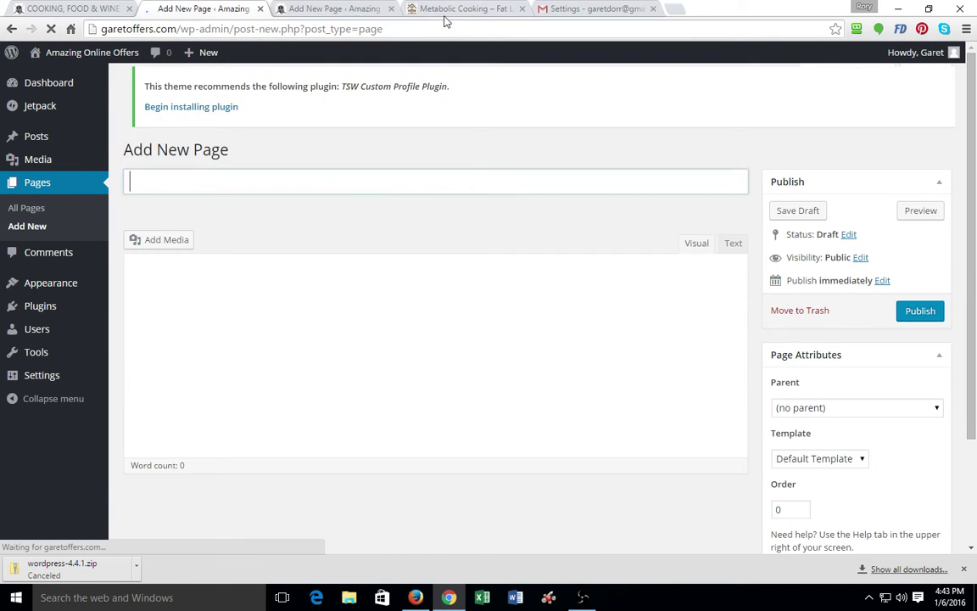
pyautogui.click(441, 9)
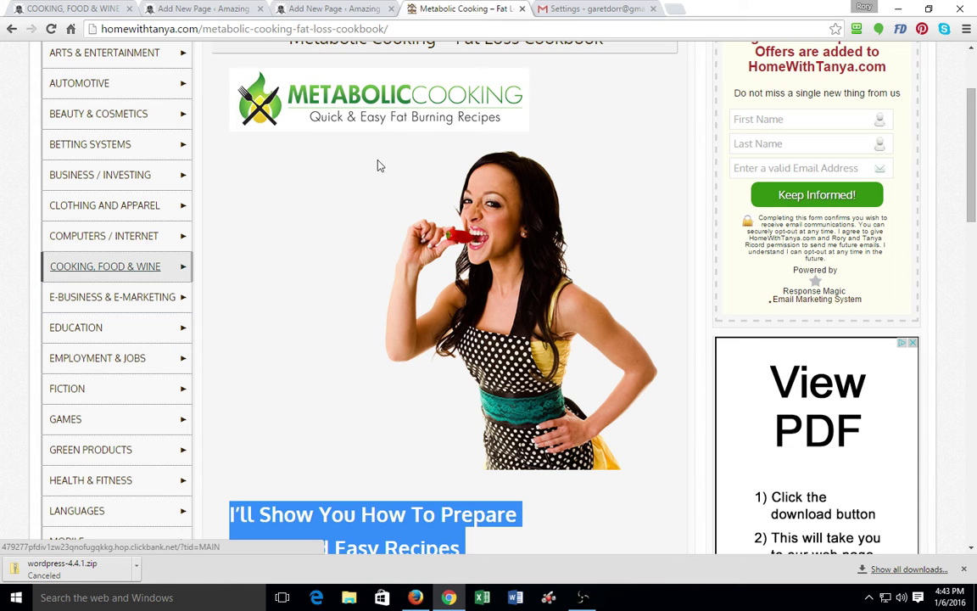
pyautogui.click(80, 9)
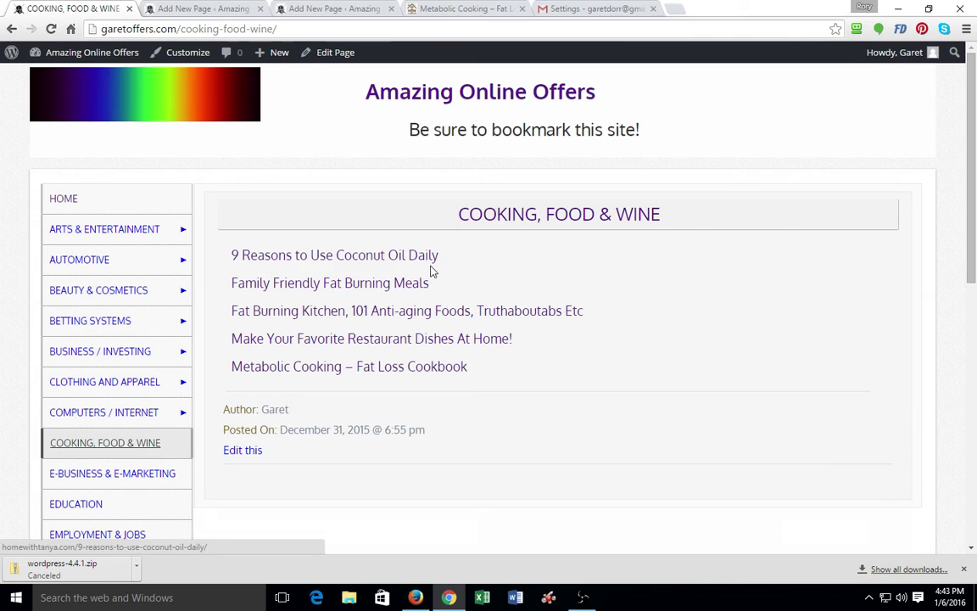
pyautogui.click(338, 57)
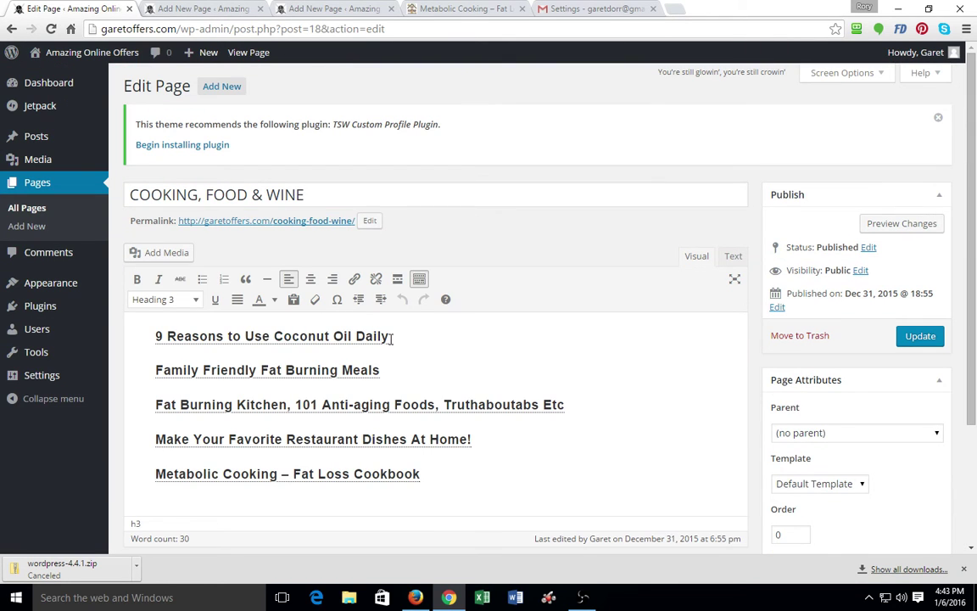
# Link the Coconut Oil, Family Friendly Fat Burning Meals and Fat Burning Kitchen headings to their new pages.
pyautogui.moveTo(389, 337); pyautogui.dragTo(152, 336)
pyautogui.click(354, 281)
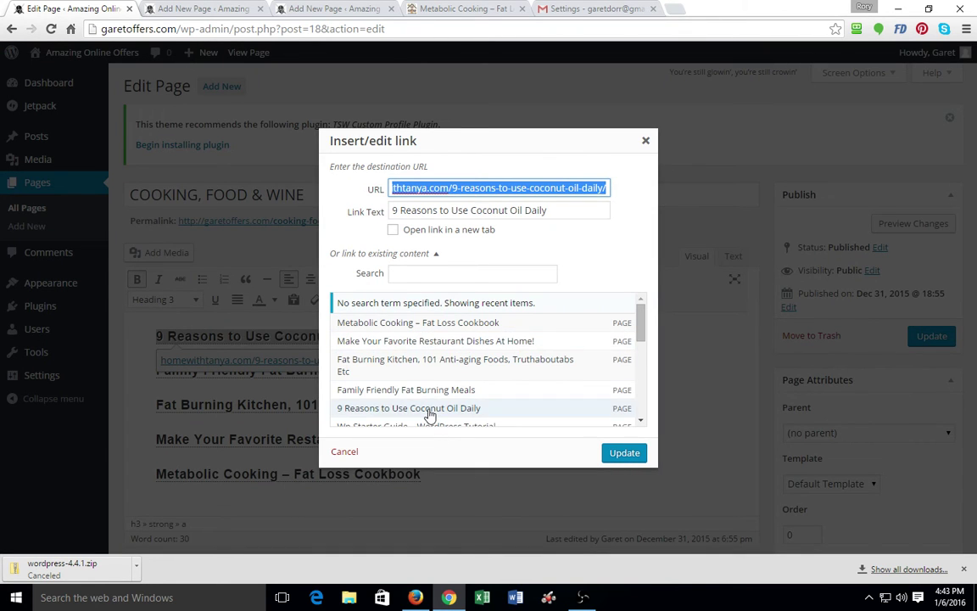
pyautogui.click(428, 411)
pyautogui.click(629, 452)
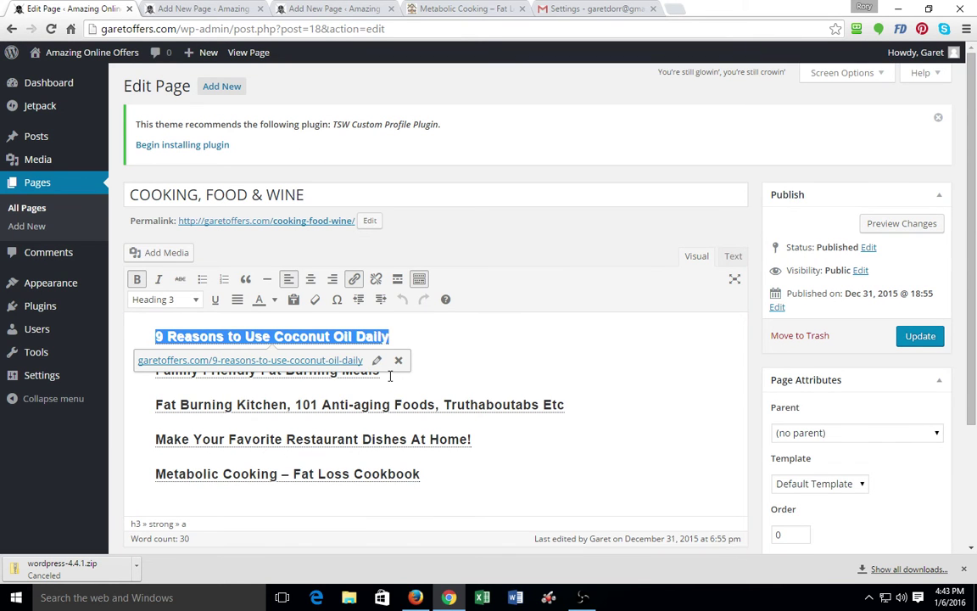
pyautogui.moveTo(390, 376); pyautogui.dragTo(122, 368)
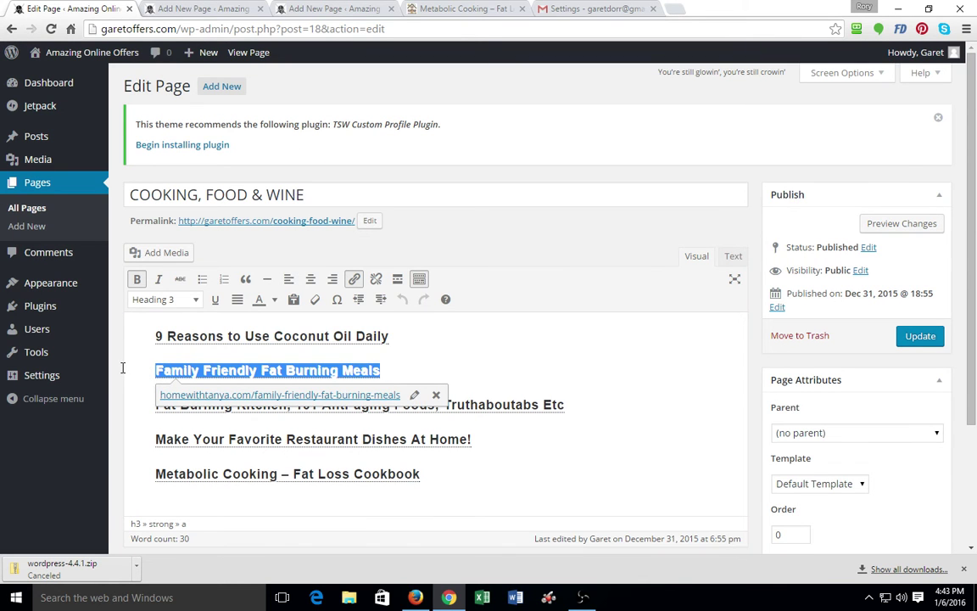
pyautogui.click(355, 279)
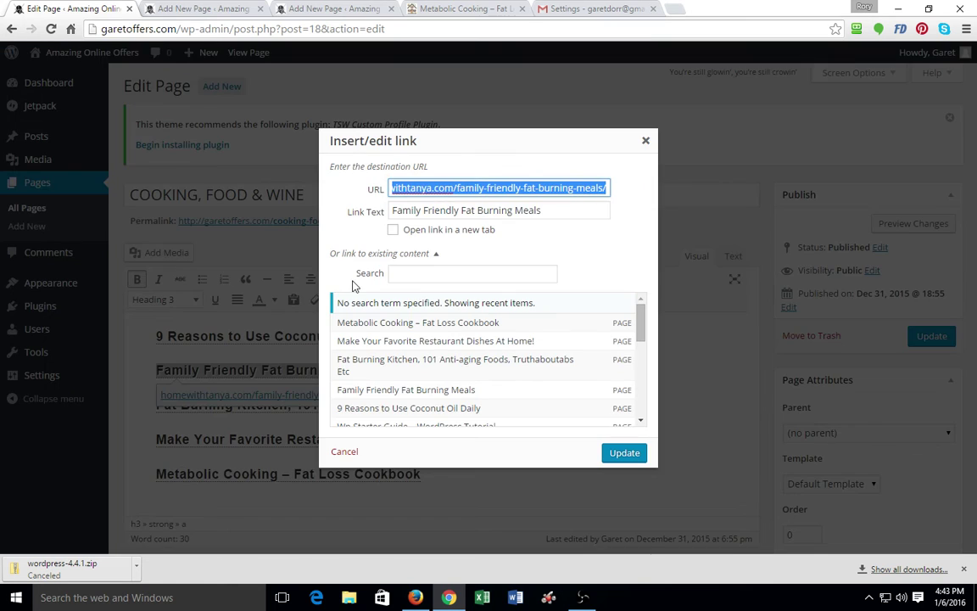
pyautogui.click(393, 392)
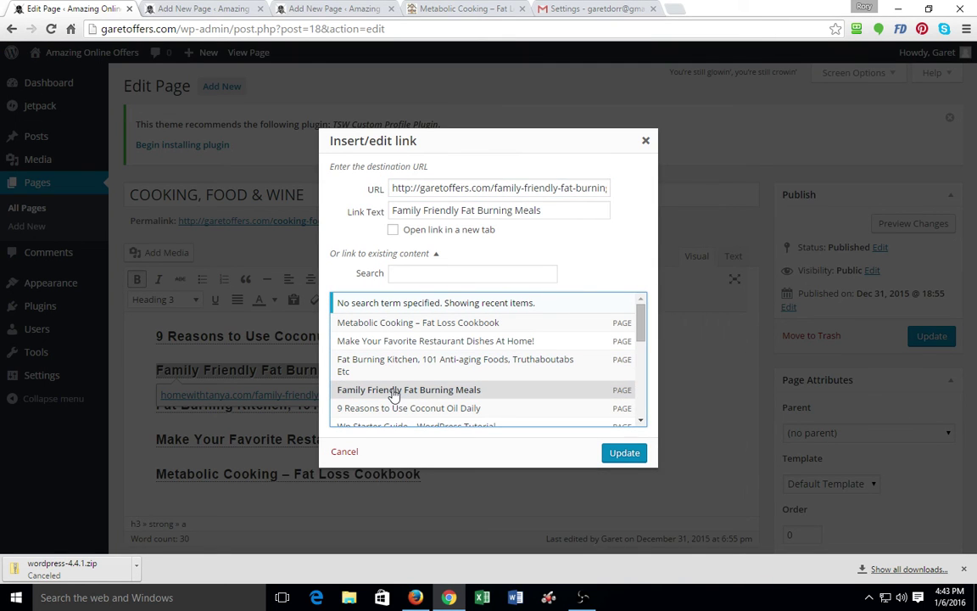
pyautogui.click(625, 454)
pyautogui.moveTo(566, 405); pyautogui.dragTo(134, 397)
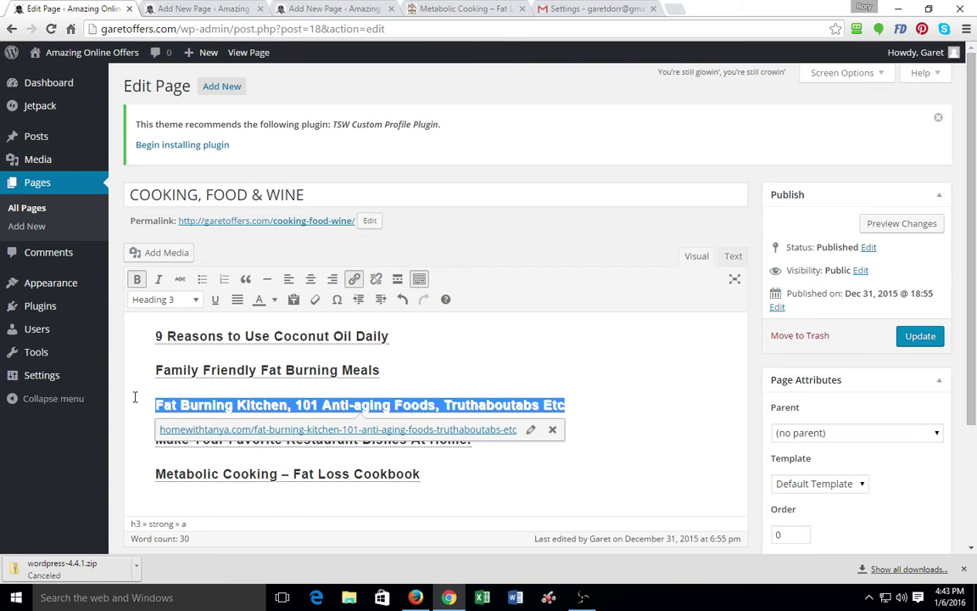
pyautogui.click(354, 279)
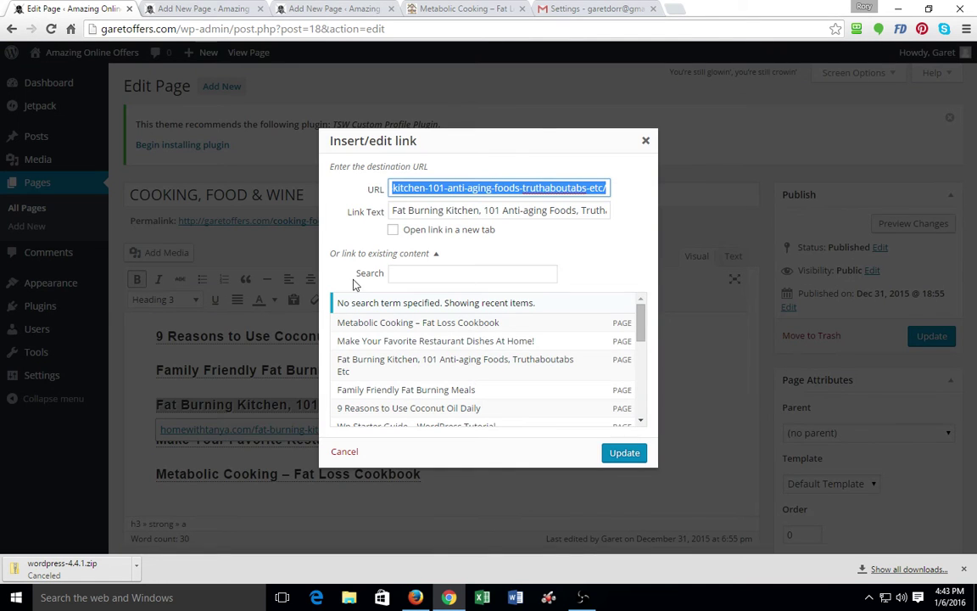
pyautogui.click(379, 366)
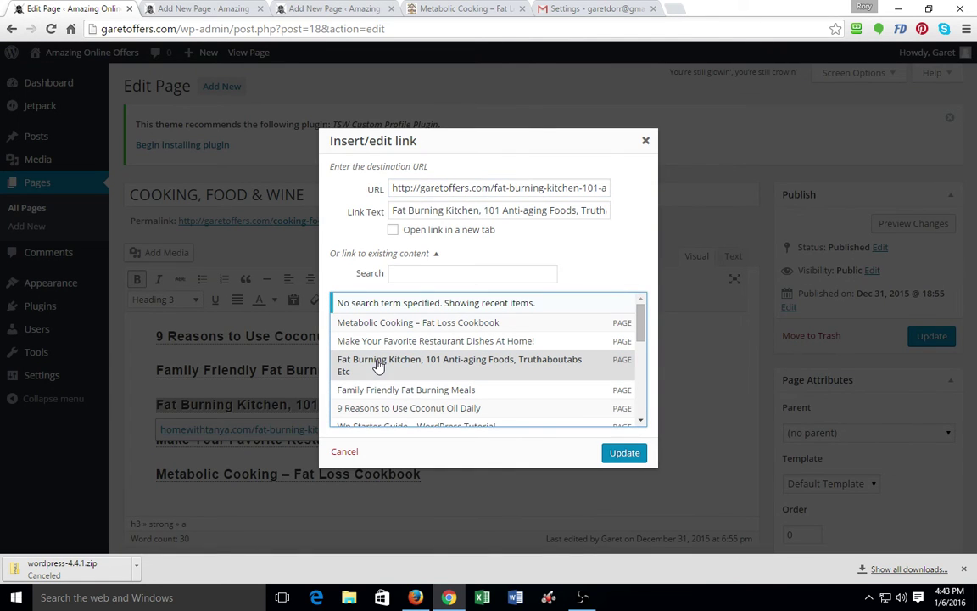
pyautogui.click(624, 452)
# Link the Restaurant Dishes and Metabolic Cooking headings to their new pages, then update the page.
pyautogui.click(474, 442)
pyautogui.moveTo(155, 475)
pyautogui.mouseDown()
pyautogui.moveTo(244, 451)
pyautogui.moveTo(149, 441)
pyautogui.mouseUp()
pyautogui.click(355, 279)
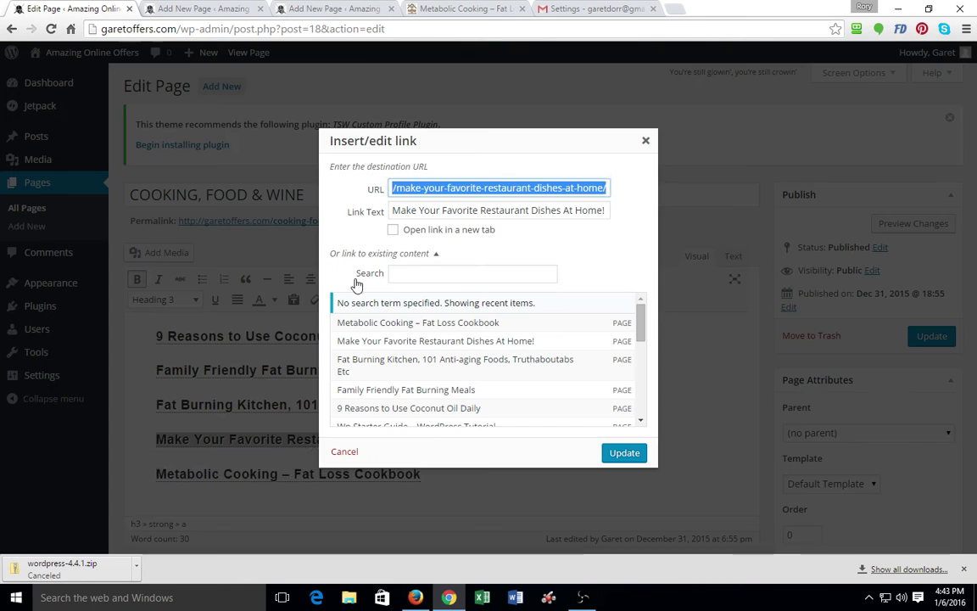
pyautogui.click(406, 343)
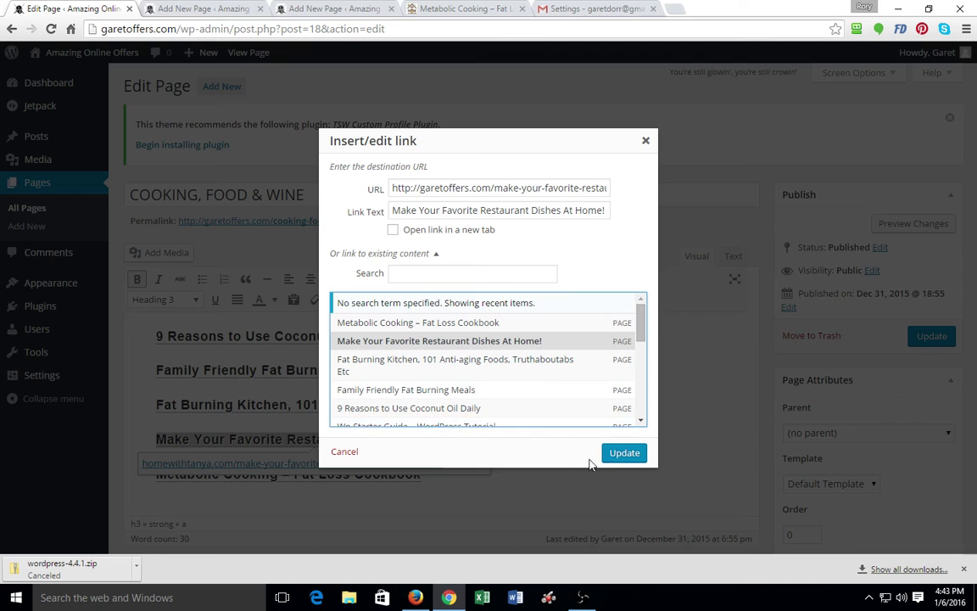
pyautogui.click(626, 453)
pyautogui.click(554, 427)
pyautogui.scroll(-1, 554, 428)
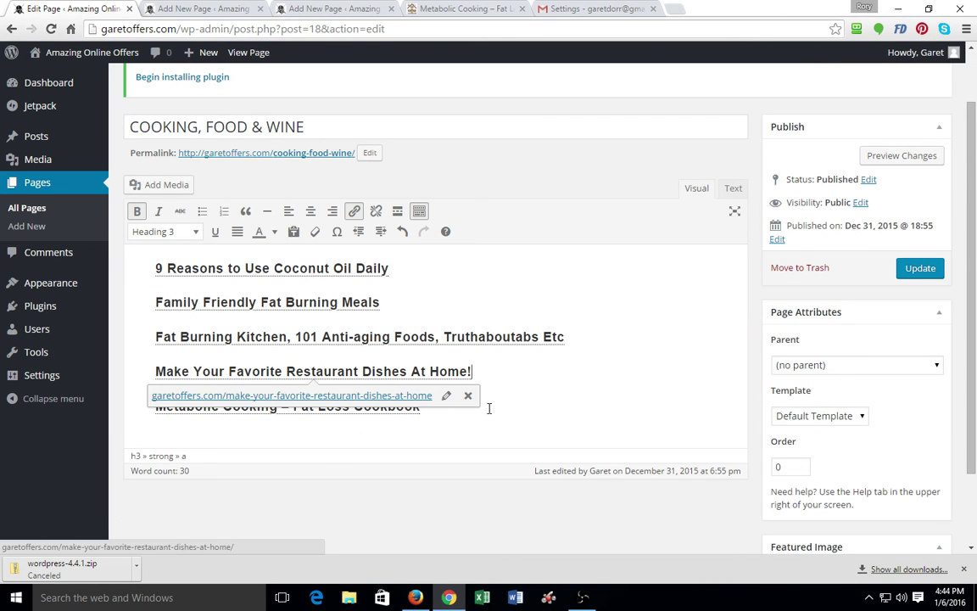
pyautogui.click(422, 407)
pyautogui.moveTo(423, 406); pyautogui.dragTo(153, 406)
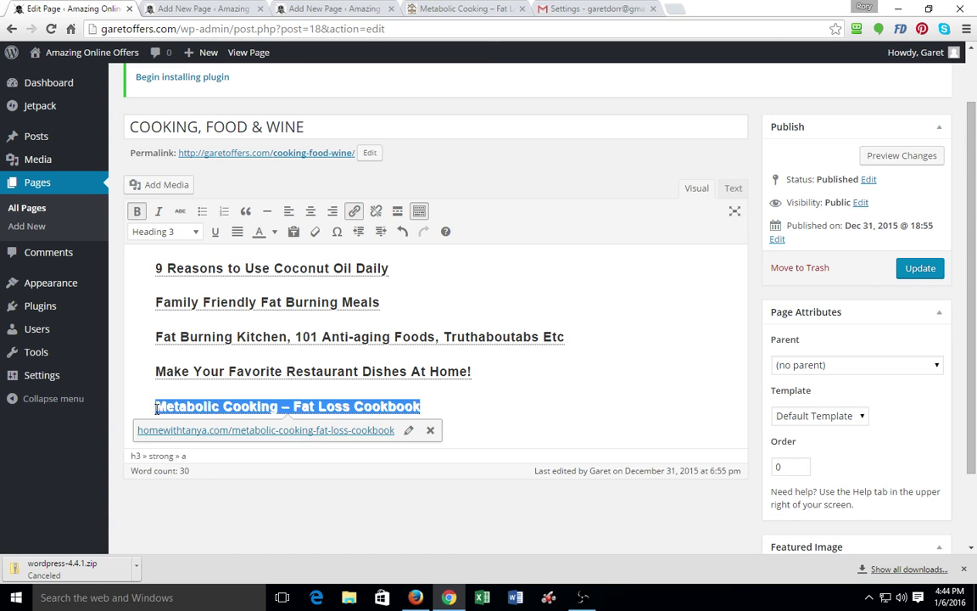
pyautogui.click(355, 212)
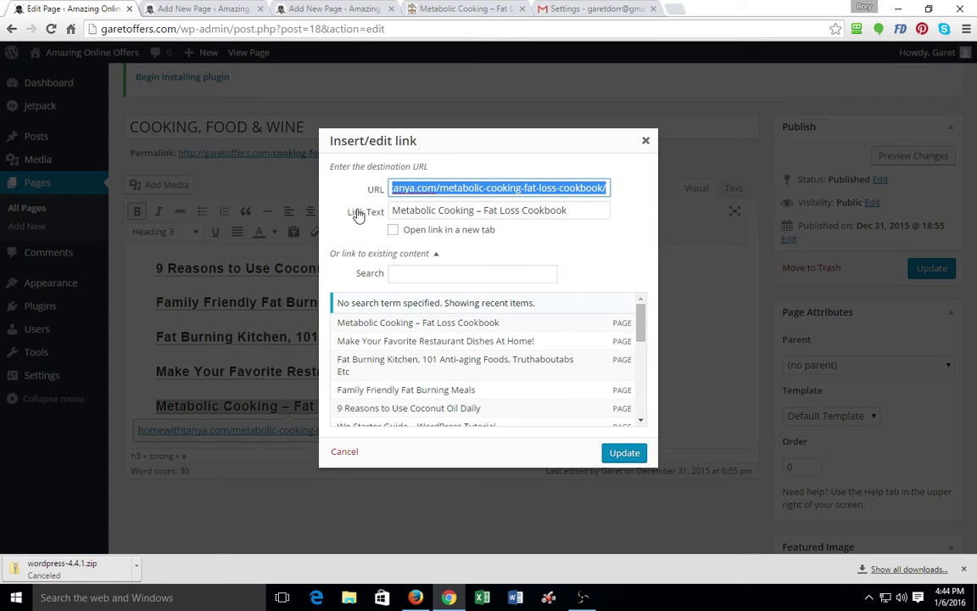
pyautogui.click(414, 324)
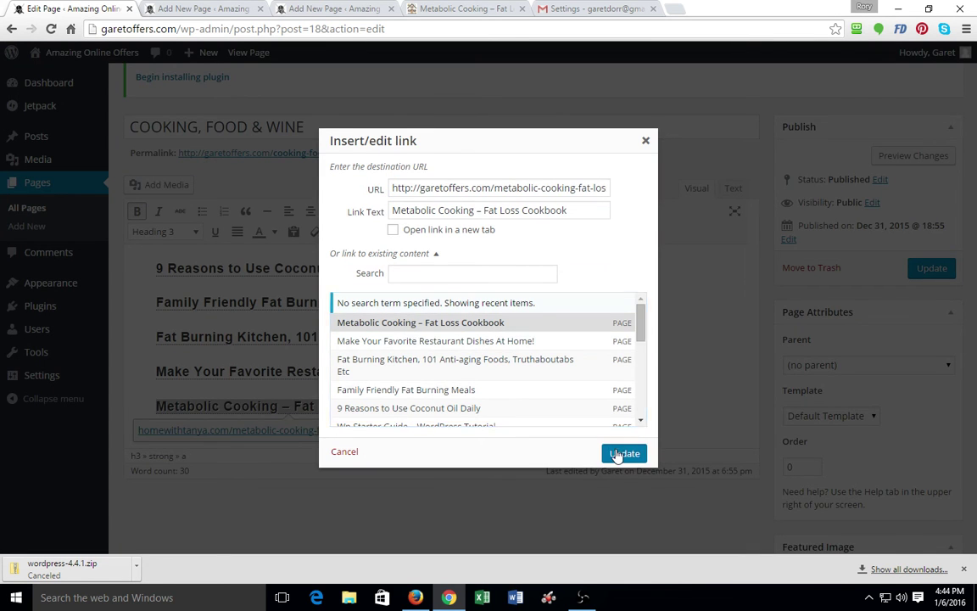
pyautogui.click(623, 453)
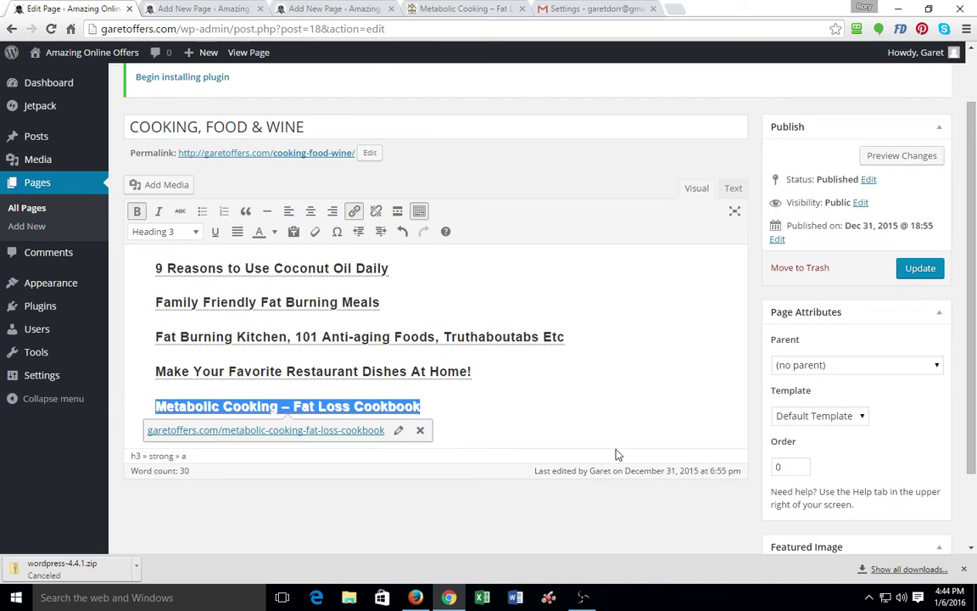
pyautogui.click(918, 271)
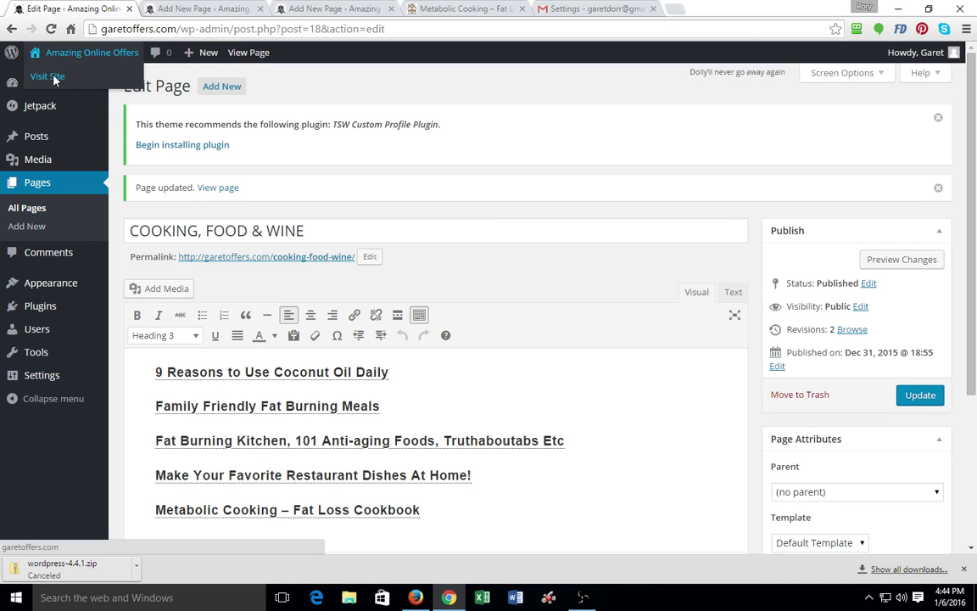
# Visit the live site and open the E-BUSINESS & E-MARKETING category page.
pyautogui.click(48, 70)
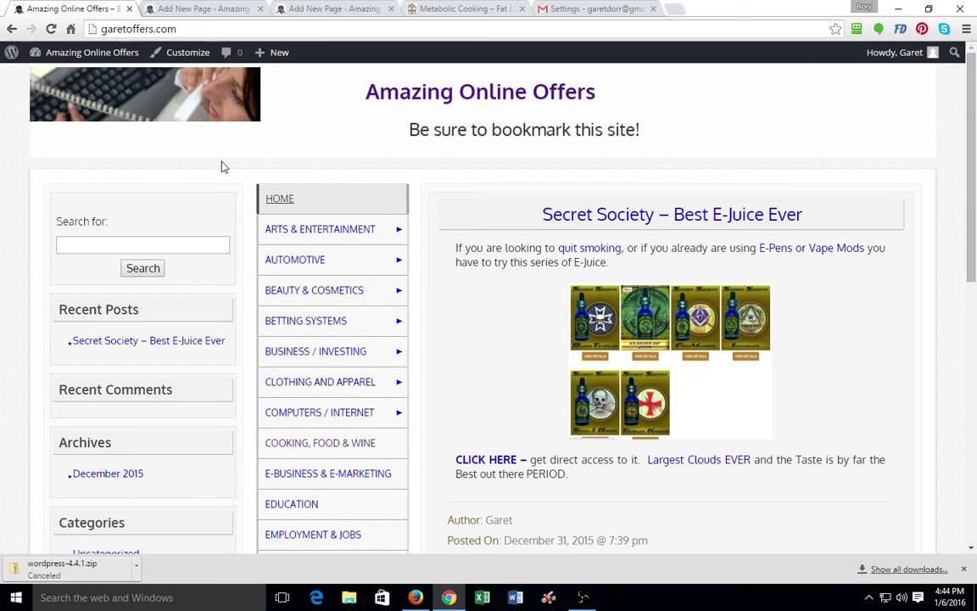
pyautogui.click(319, 475)
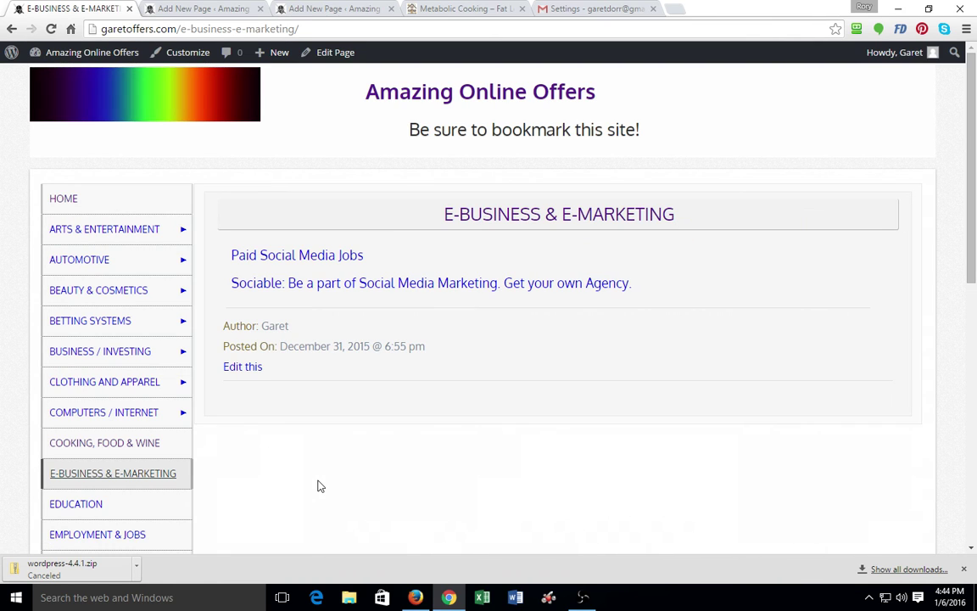